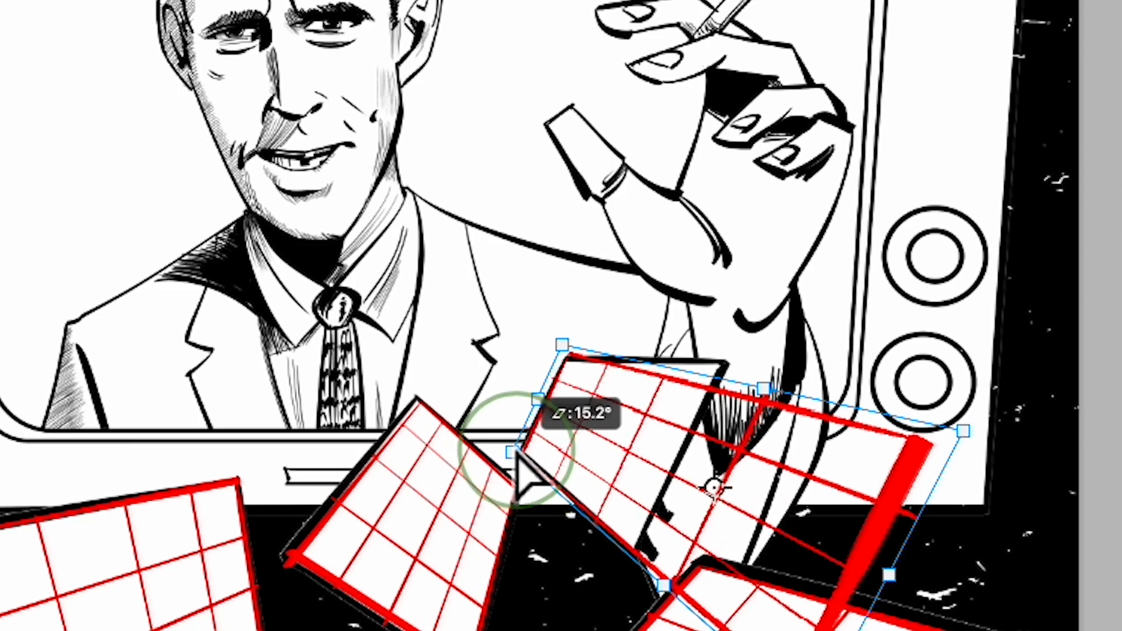
# Step: Distort the red perspective grid so its corners fit the small card beside the raised arm's sleeve, and apply the transformation
pyautogui.moveTo(962, 431); pyautogui.dragTo(726, 355)
pyautogui.moveTo(809, 630); pyautogui.dragTo(635, 552)
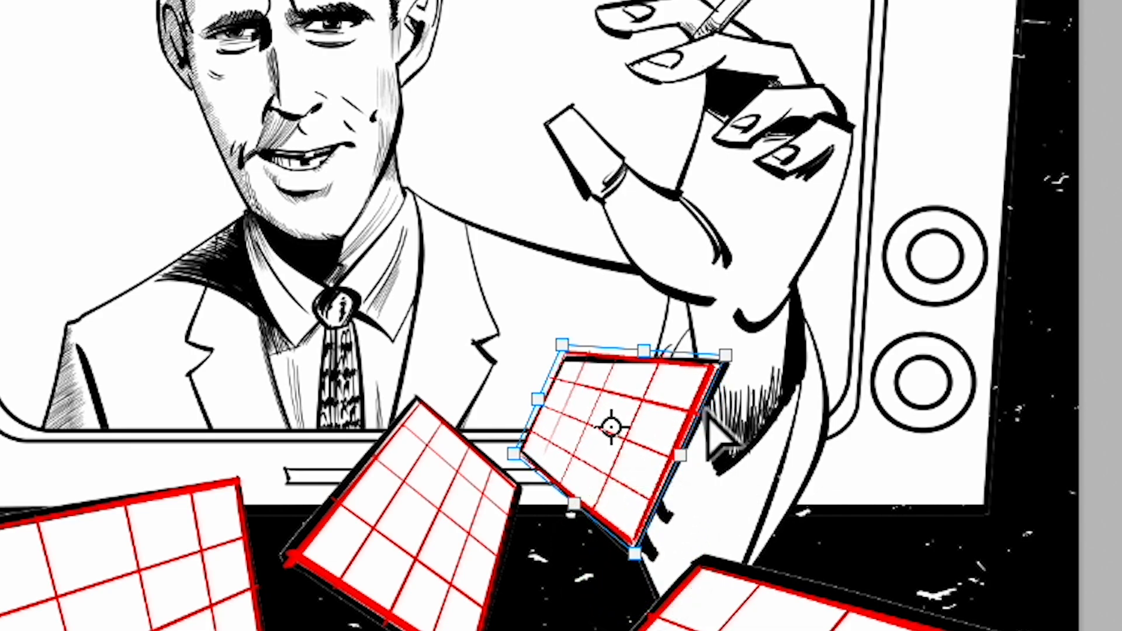
pyautogui.moveTo(726, 355)
pyautogui.mouseDown()
pyautogui.moveTo(738, 362)
pyautogui.moveTo(737, 352)
pyautogui.mouseUp()
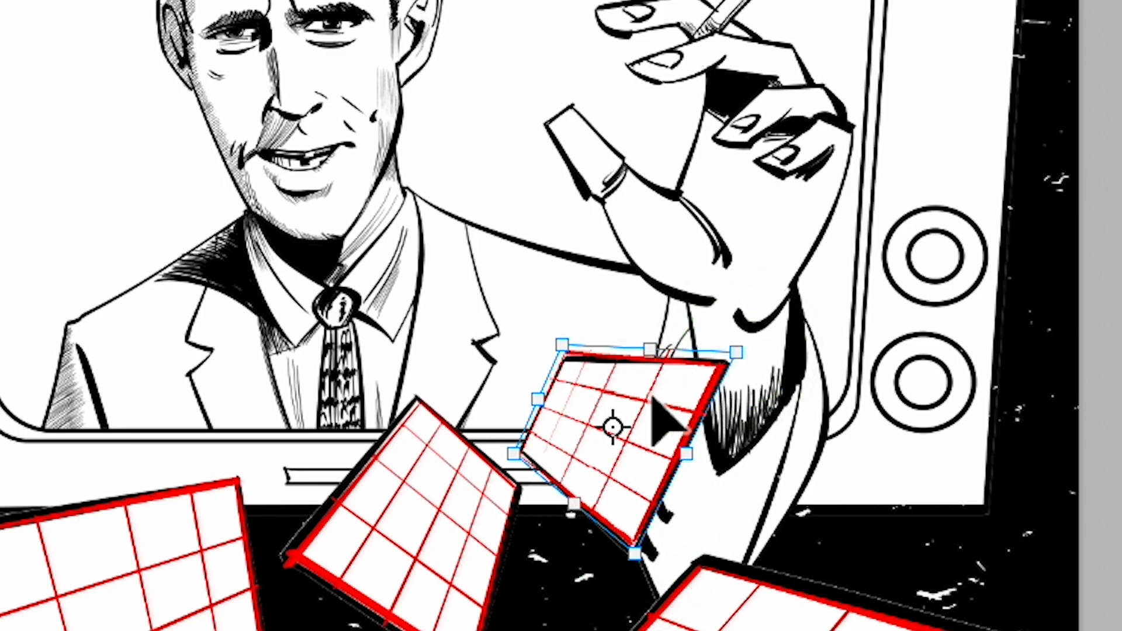
pyautogui.moveTo(561, 349); pyautogui.dragTo(566, 352)
pyautogui.press('Return')
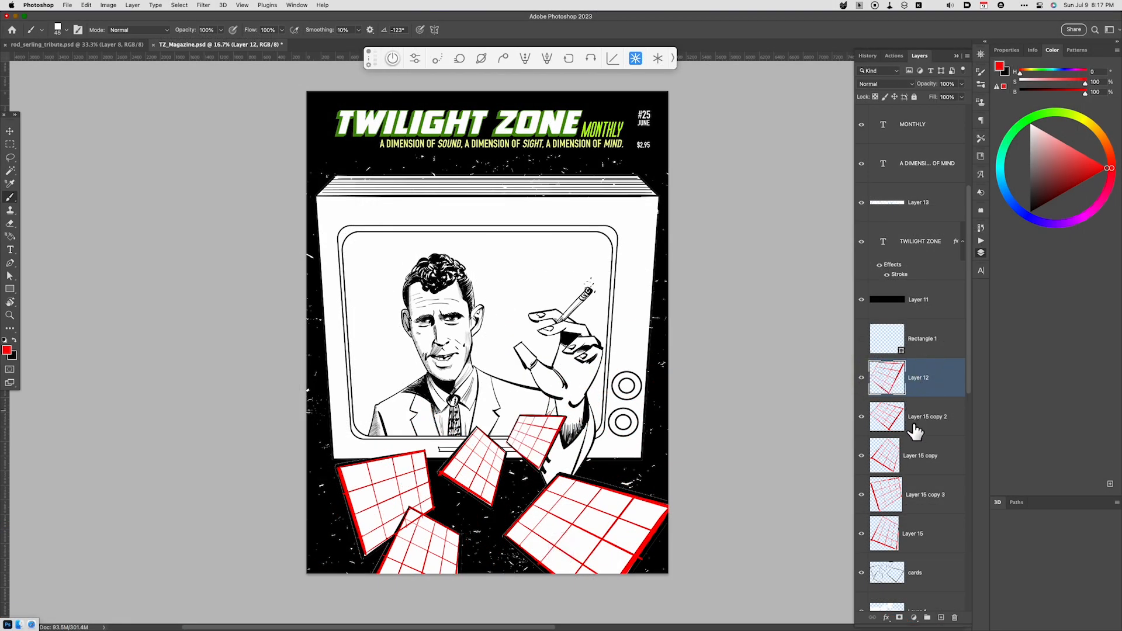
# Step: Merge the five card grid layers, from Layer 12 down to Layer 15, into one and set its opacity to 40%
pyautogui.keyDown('shift'); pyautogui.click(913, 539); pyautogui.keyUp('shift')
pyautogui.press('super+e')
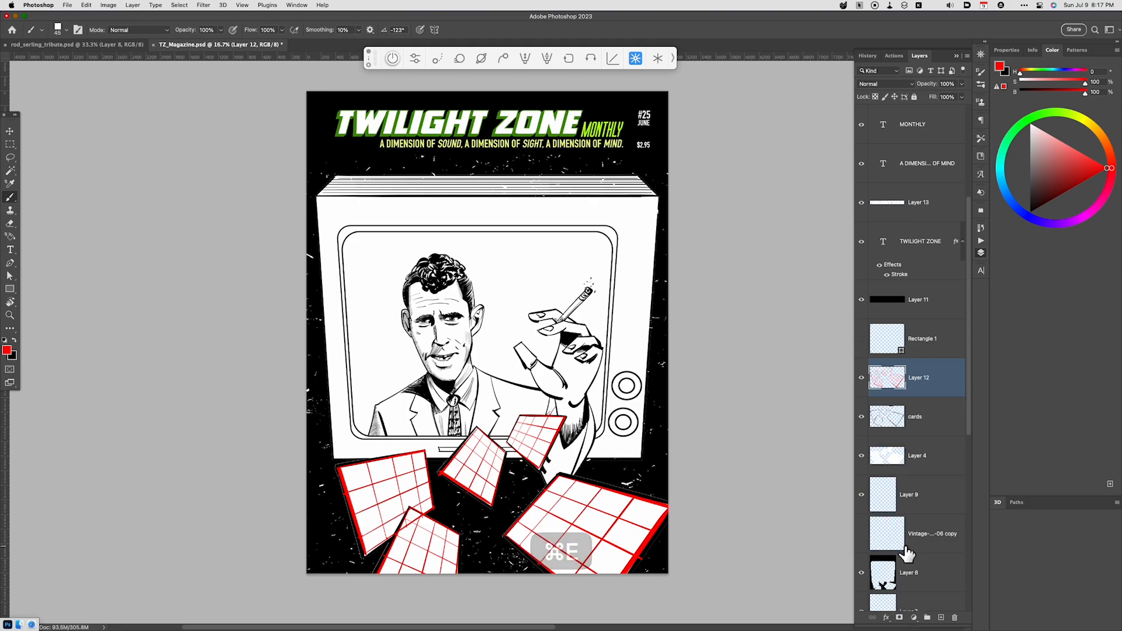
pyautogui.press('v')
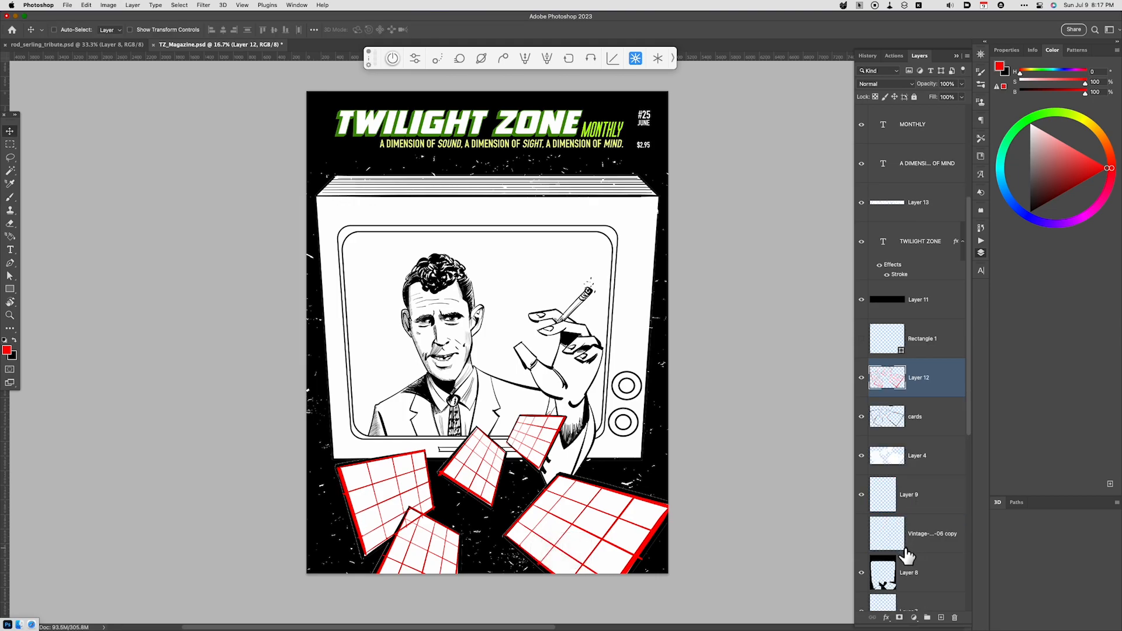
pyautogui.press('4')
# Step: Add a new layer above the grids and brush the inner curve of a red question mark on the largest card
pyautogui.press('r')
pyautogui.moveTo(608, 555); pyautogui.dragTo(576, 397)
pyautogui.press('space')
pyautogui.press('alt+shift+super+n')
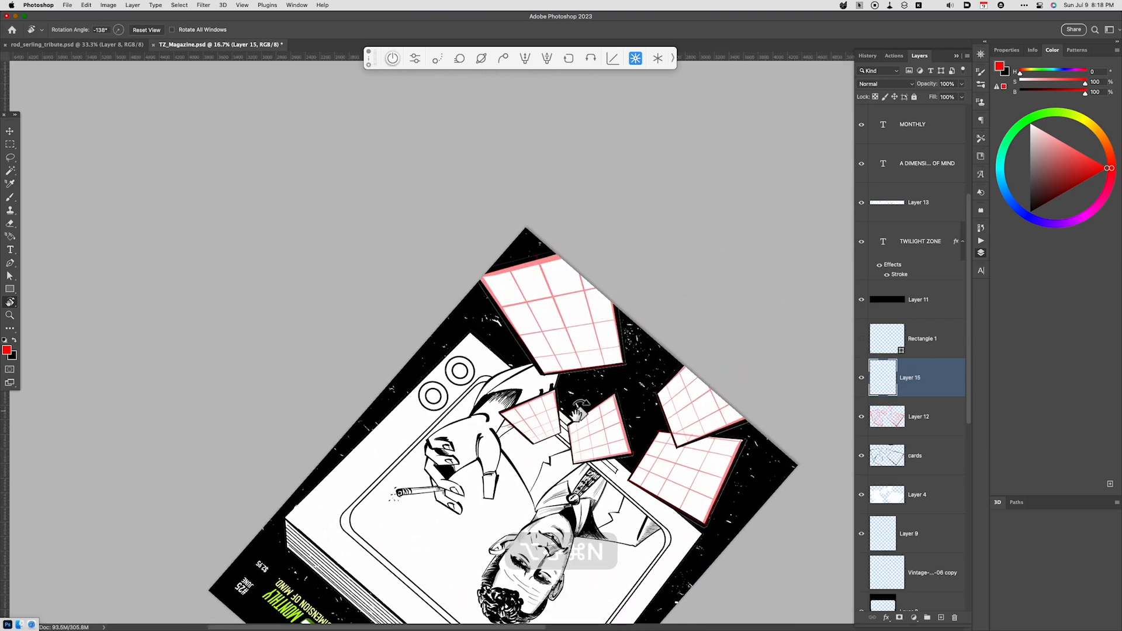
pyautogui.press('b')
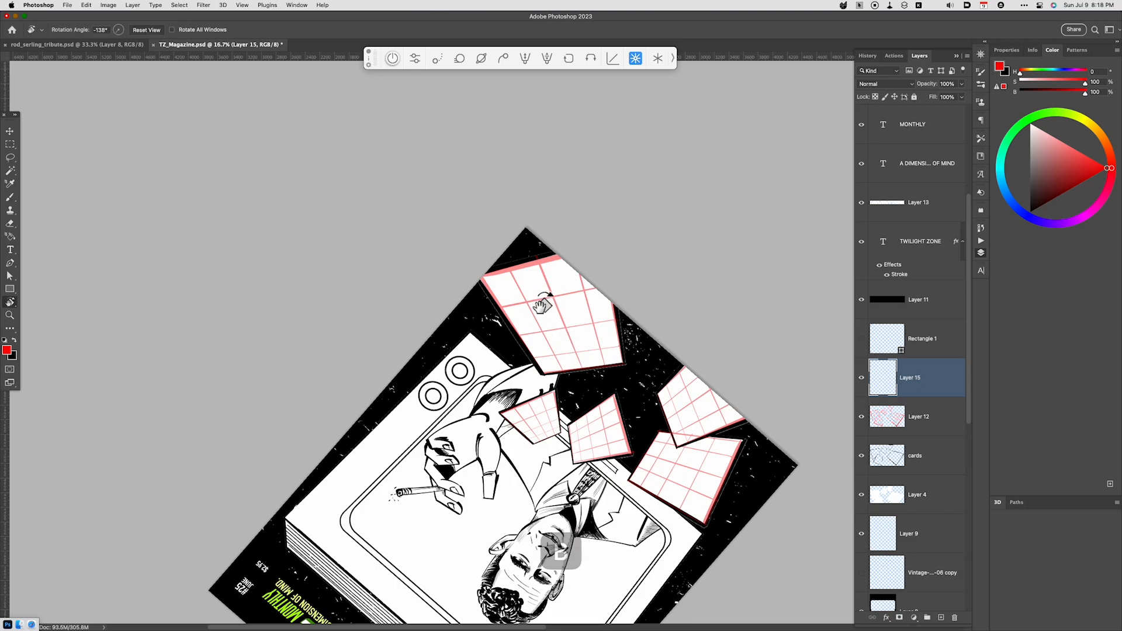
pyautogui.press('b')
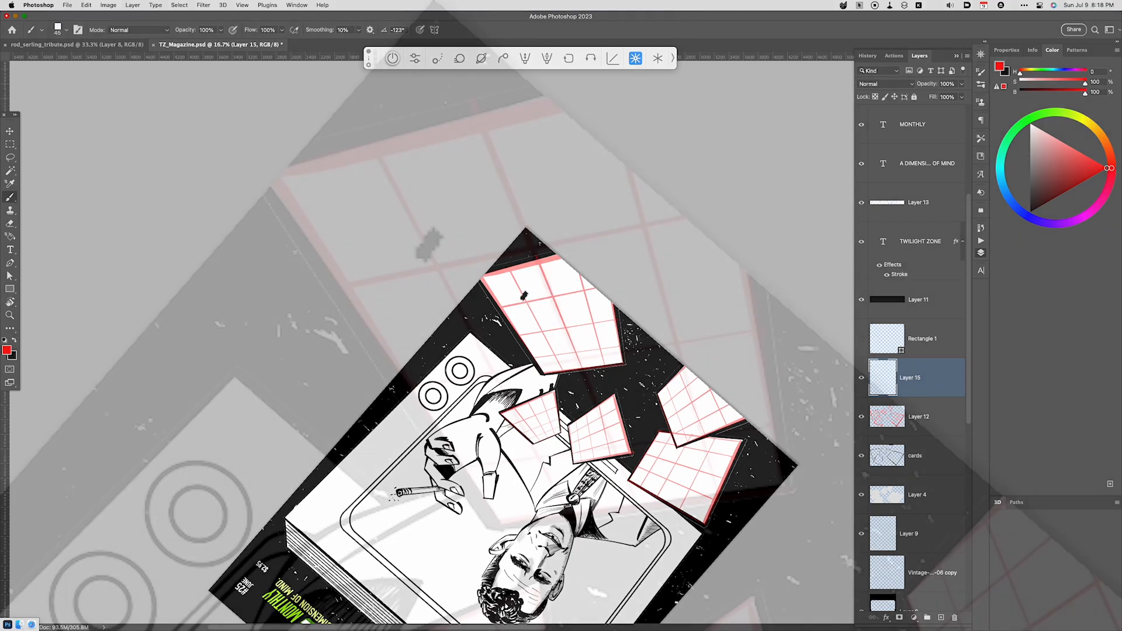
pyautogui.moveTo(519, 284); pyautogui.dragTo(529, 305)
pyautogui.moveTo(447, 274)
pyautogui.mouseDown()
pyautogui.moveTo(518, 416)
pyautogui.moveTo(549, 444)
pyautogui.moveTo(529, 442)
pyautogui.moveTo(644, 405)
pyautogui.mouseUp()
pyautogui.hotkey('ctrl', 'z')
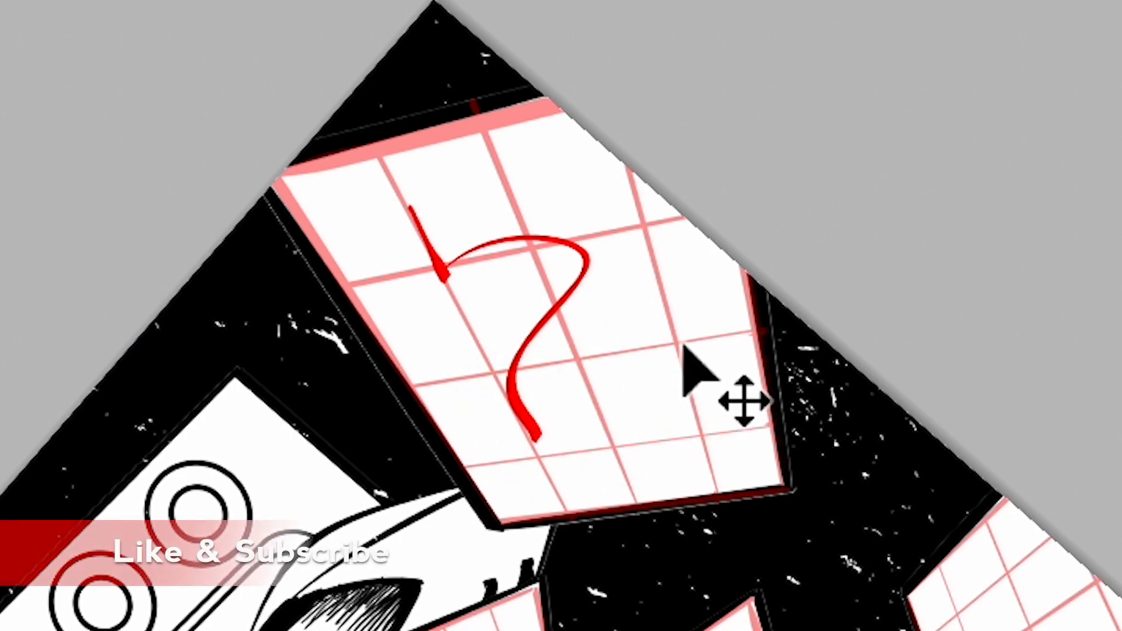
# Step: Complete the question mark outline on the largest card with its outer curve, closed base and oval dot
pyautogui.moveTo(414, 197)
pyautogui.mouseDown()
pyautogui.moveTo(532, 157)
pyautogui.moveTo(584, 338)
pyautogui.moveTo(471, 172)
pyautogui.moveTo(580, 366)
pyautogui.moveTo(608, 390)
pyautogui.mouseUp()
pyautogui.hotkey('ctrl', 'z')
pyautogui.moveTo(522, 405); pyautogui.dragTo(609, 391)
pyautogui.hotkey('ctrl', 'z')
pyautogui.moveTo(522, 410); pyautogui.dragTo(609, 394)
pyautogui.moveTo(554, 451)
pyautogui.mouseDown()
pyautogui.moveTo(586, 423)
pyautogui.moveTo(554, 447)
pyautogui.moveTo(635, 428)
pyautogui.moveTo(552, 450)
pyautogui.mouseUp()
pyautogui.hotkey('ctrl', 'z')
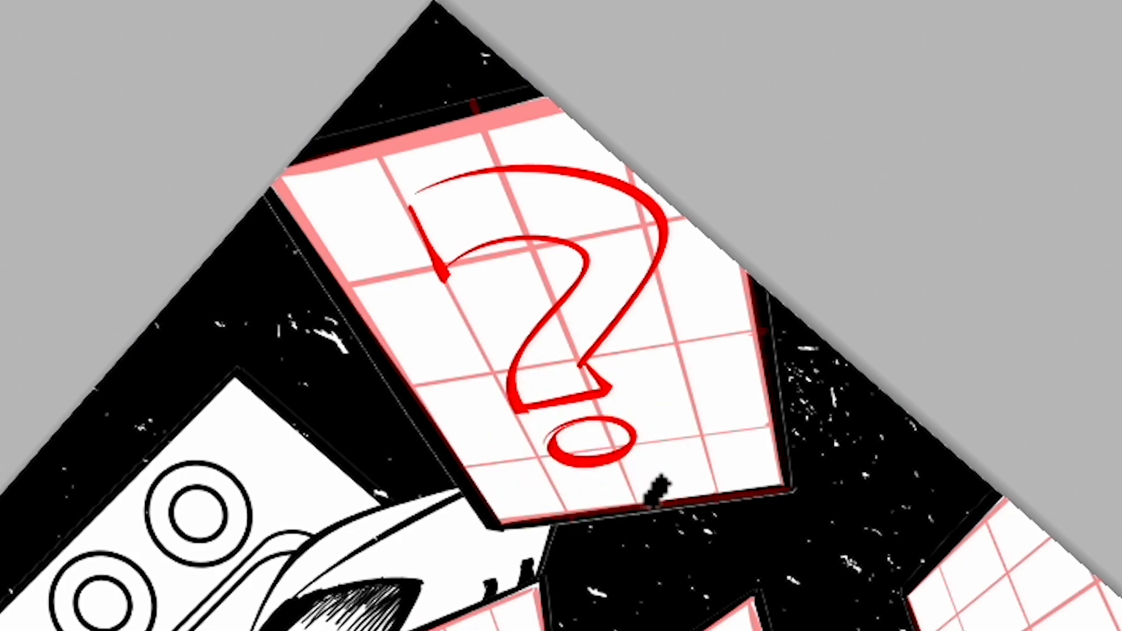
pyautogui.moveTo(409, 215); pyautogui.dragTo(430, 187)
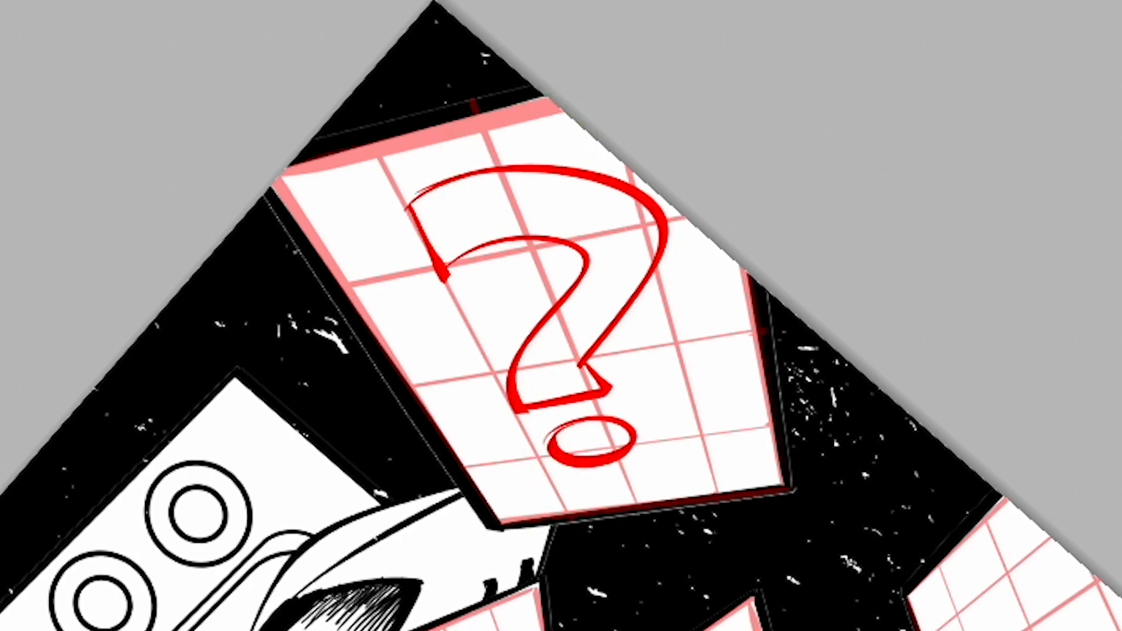
# Step: Add another new layer and sketch the rounded cranium of a skull on the small card beside the sleeve
pyautogui.press('super+=')
pyautogui.press('super+=')
pyautogui.moveTo(621, 522); pyautogui.dragTo(587, 446)
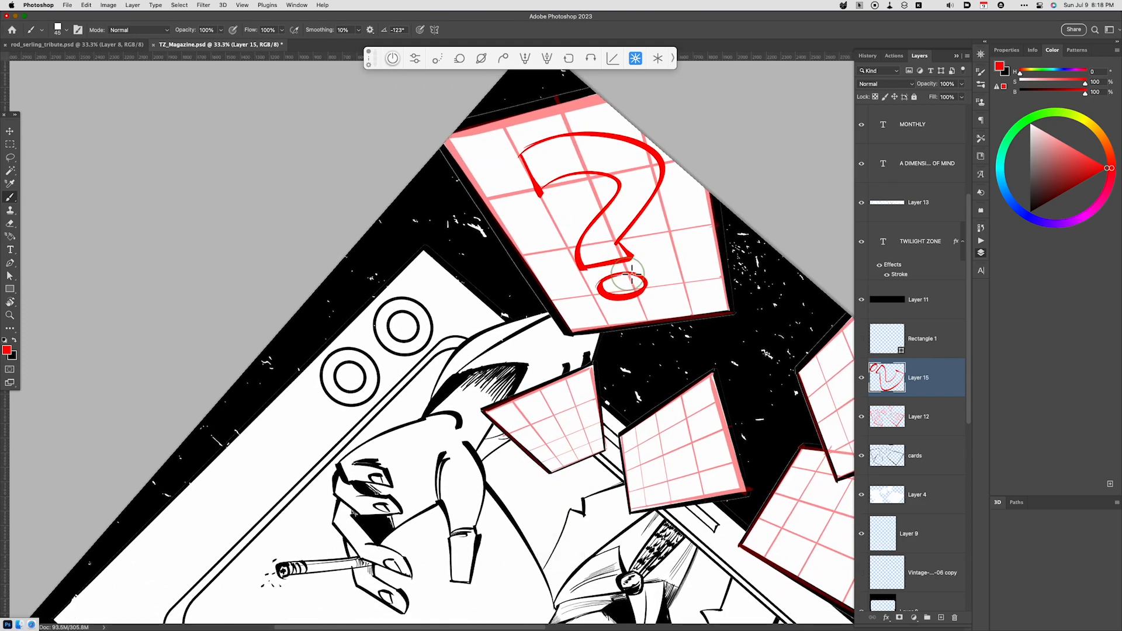
pyautogui.press('alt+shift+super+n')
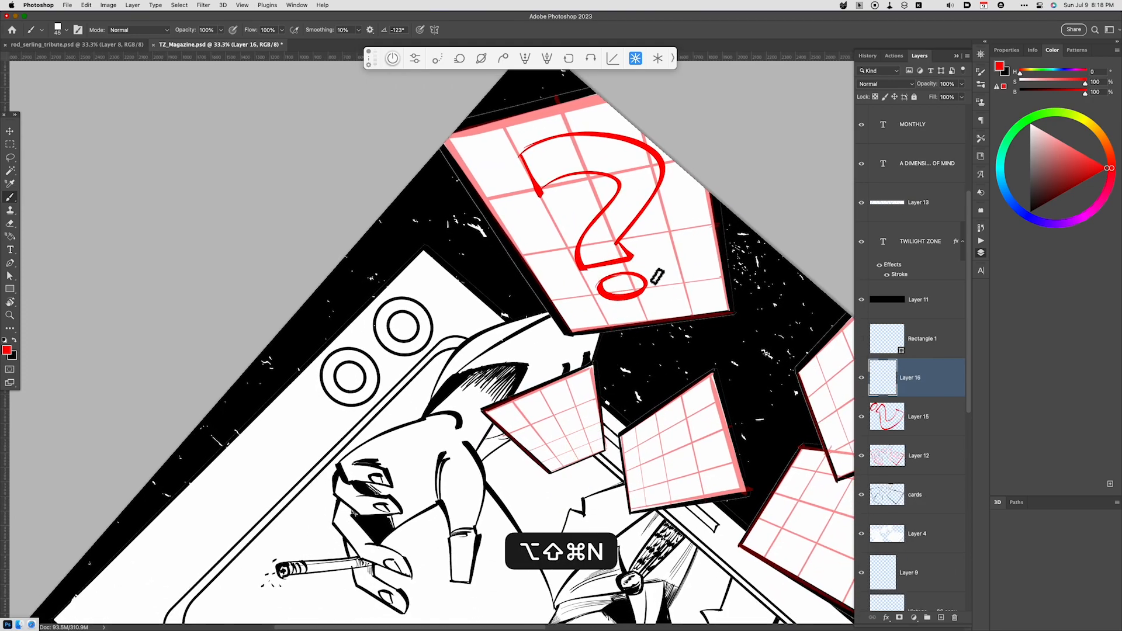
pyautogui.moveTo(544, 446); pyautogui.dragTo(582, 428)
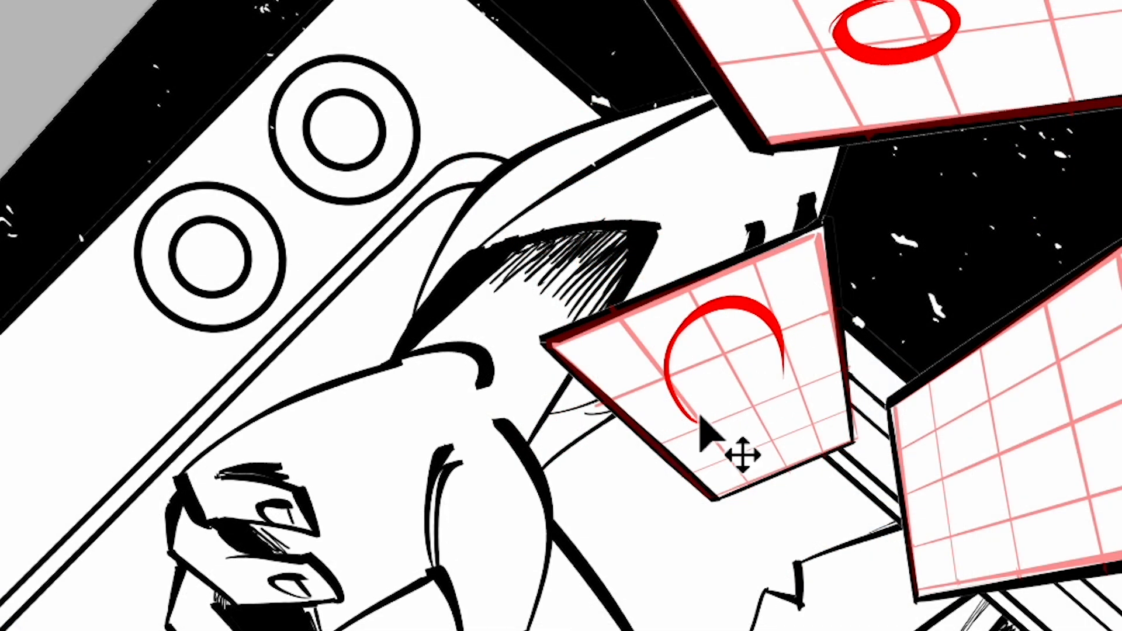
pyautogui.press('super+z')
pyautogui.moveTo(793, 385); pyautogui.dragTo(792, 384)
pyautogui.press('e')
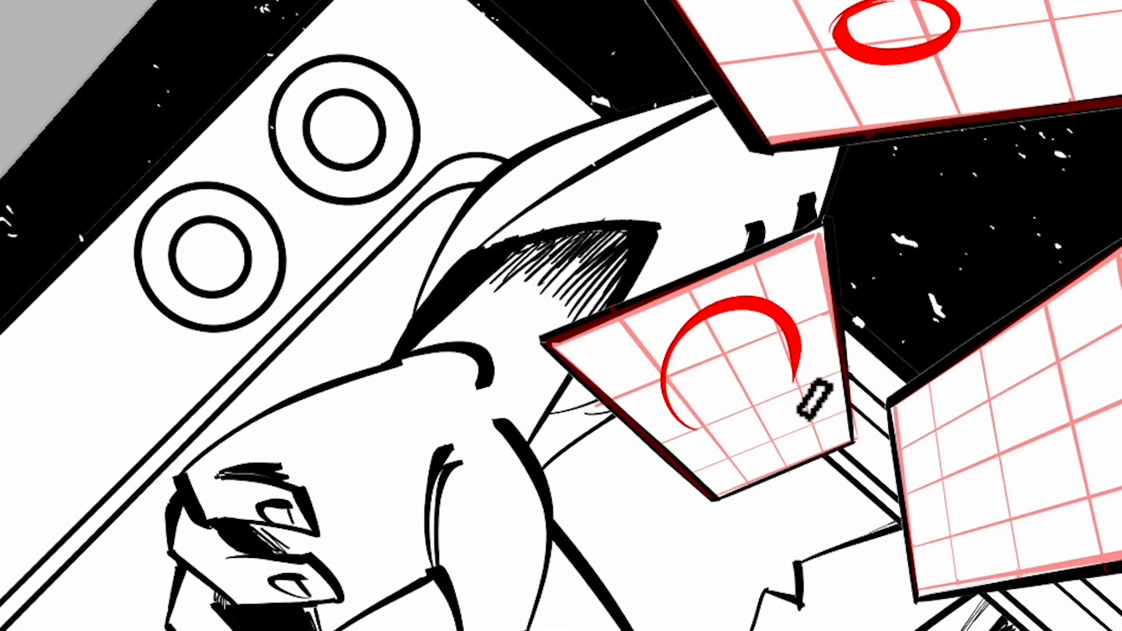
# Step: Draw the skull's cheekbones, eye sockets, small nose and jaw following the card's perspective grid
pyautogui.moveTo(693, 431); pyautogui.dragTo(715, 419)
pyautogui.moveTo(794, 384)
pyautogui.mouseDown()
pyautogui.moveTo(791, 417)
pyautogui.moveTo(768, 442)
pyautogui.moveTo(724, 446)
pyautogui.moveTo(786, 439)
pyautogui.mouseUp()
pyautogui.moveTo(714, 399); pyautogui.dragTo(738, 393)
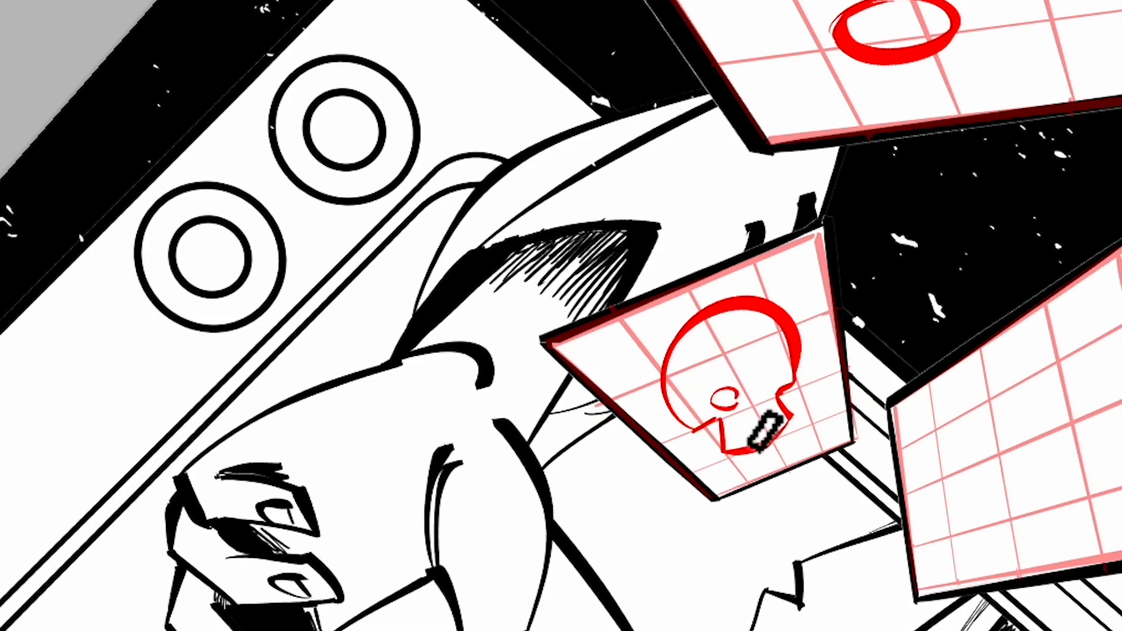
pyautogui.moveTo(774, 383)
pyautogui.mouseDown()
pyautogui.moveTo(763, 422)
pyautogui.moveTo(735, 399)
pyautogui.moveTo(752, 421)
pyautogui.moveTo(754, 405)
pyautogui.moveTo(752, 455)
pyautogui.moveTo(711, 437)
pyautogui.moveTo(748, 475)
pyautogui.moveTo(790, 452)
pyautogui.mouseUp()
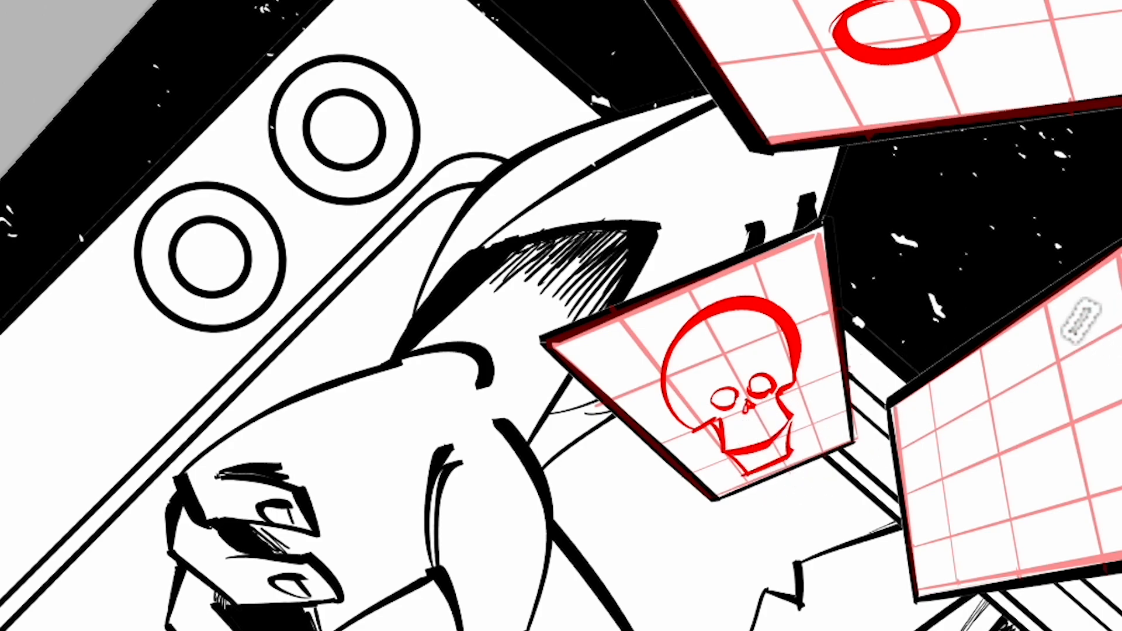
# Step: Refine the skull's nose, draw its teeth and fill in both eye sockets with red
pyautogui.moveTo(1112, 402); pyautogui.dragTo(964, 426)
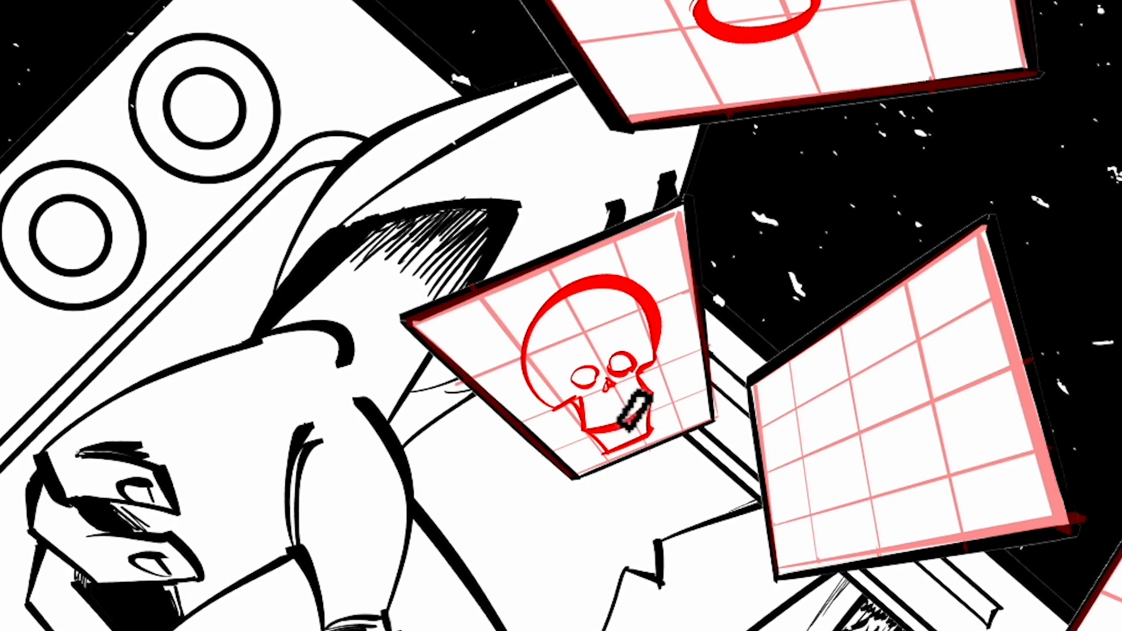
pyautogui.moveTo(602, 399); pyautogui.dragTo(622, 399)
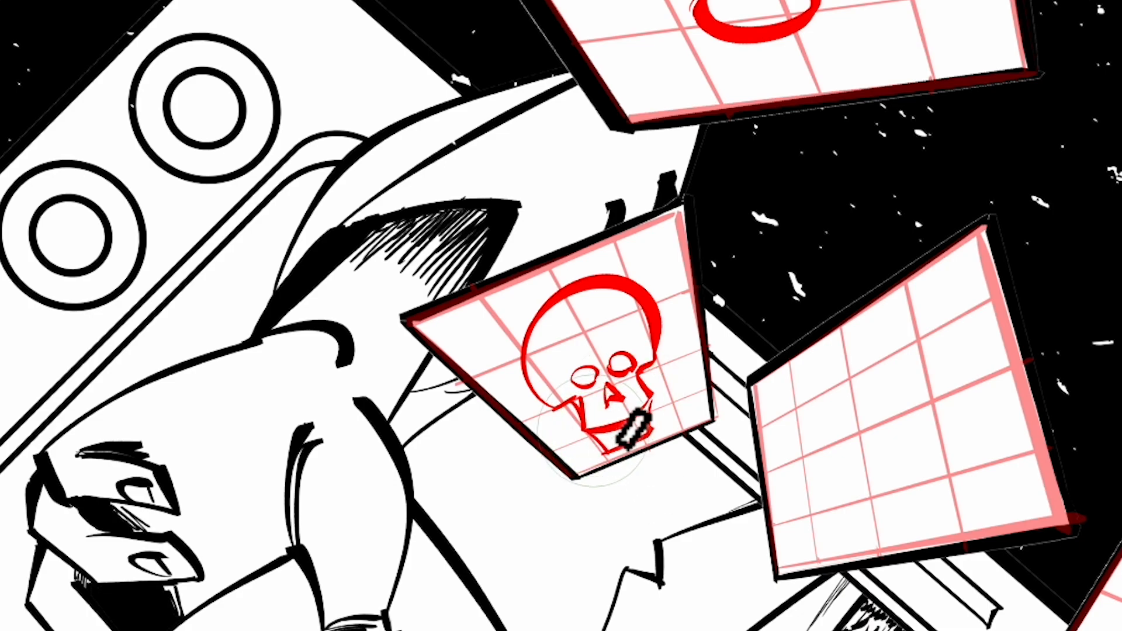
pyautogui.moveTo(616, 432)
pyautogui.mouseDown()
pyautogui.moveTo(605, 412)
pyautogui.moveTo(625, 394)
pyautogui.moveTo(622, 449)
pyautogui.moveTo(613, 434)
pyautogui.moveTo(638, 422)
pyautogui.mouseUp()
pyautogui.moveTo(616, 358)
pyautogui.mouseDown()
pyautogui.moveTo(622, 371)
pyautogui.moveTo(617, 356)
pyautogui.moveTo(624, 367)
pyautogui.moveTo(577, 380)
pyautogui.mouseUp()
pyautogui.moveTo(577, 380); pyautogui.dragTo(585, 381)
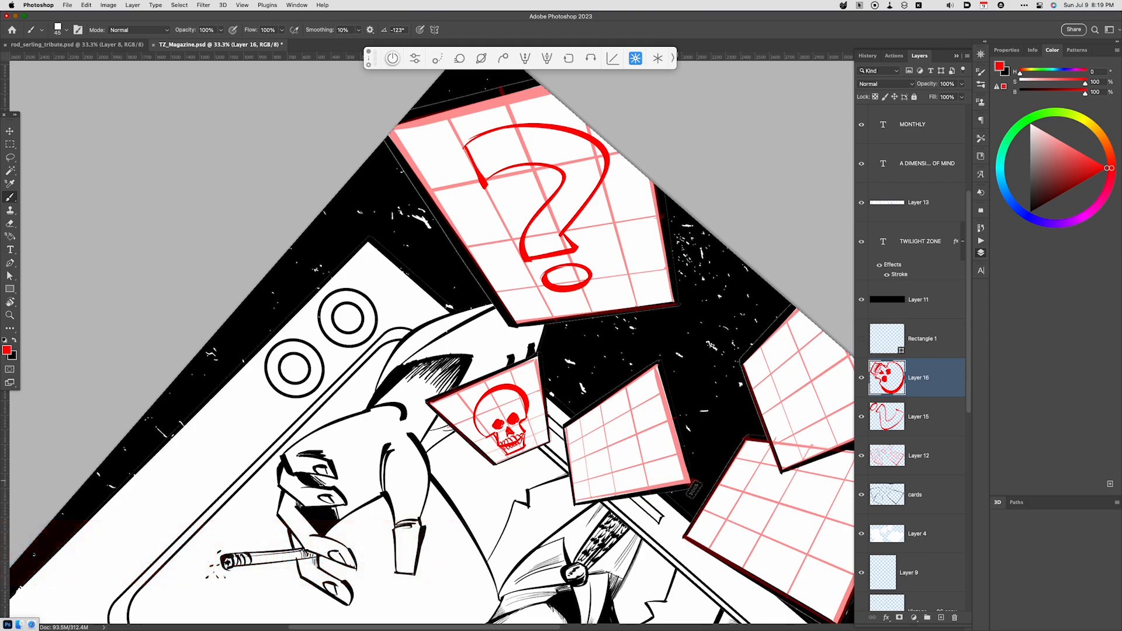
# Step: Sketch the outline of a pointed alien head on the middle card next to the skull card
pyautogui.press('r')
pyautogui.moveTo(690, 520); pyautogui.dragTo(640, 238)
pyautogui.press('space')
pyautogui.moveTo(605, 288); pyautogui.dragTo(534, 479)
pyautogui.press('b')
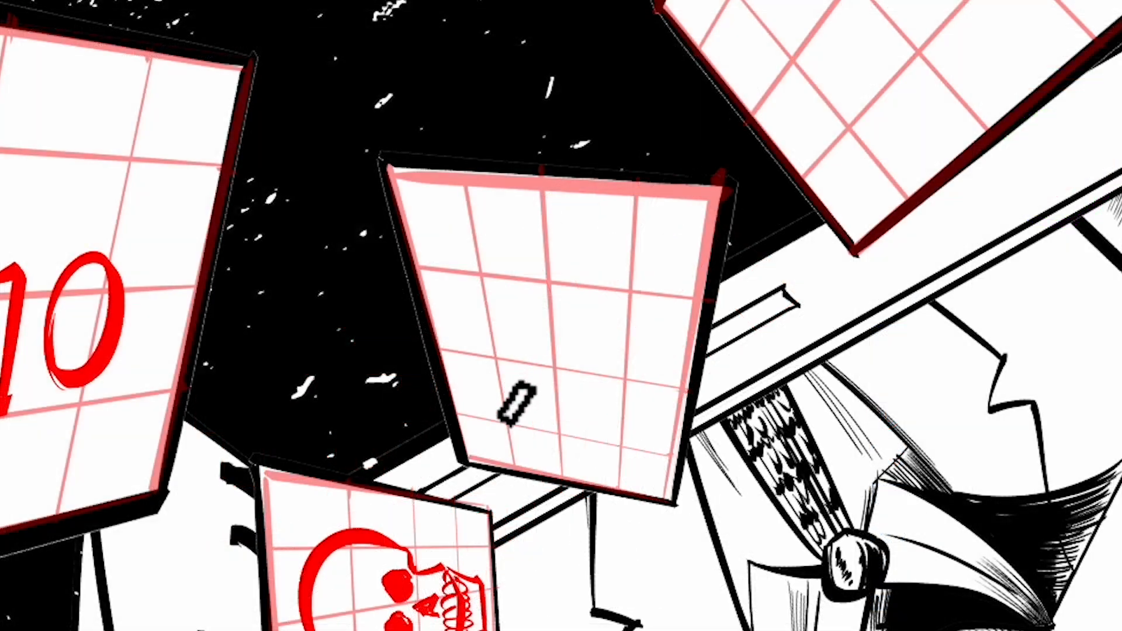
pyautogui.moveTo(543, 468)
pyautogui.mouseDown()
pyautogui.moveTo(567, 391)
pyautogui.moveTo(599, 456)
pyautogui.mouseUp()
pyautogui.moveTo(663, 380); pyautogui.dragTo(599, 439)
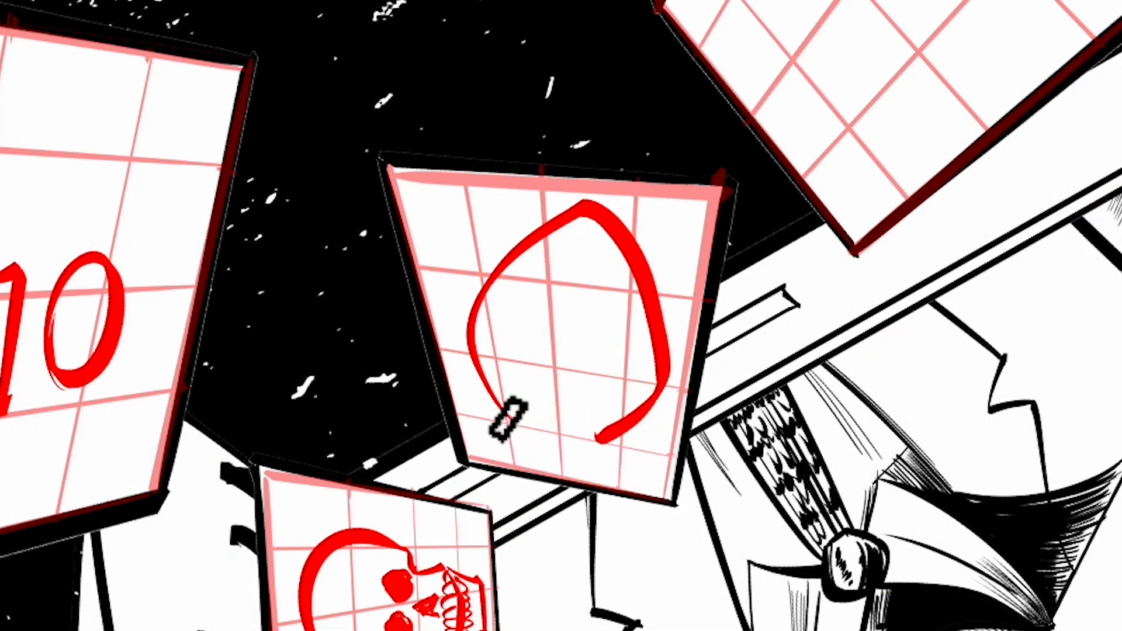
# Step: Draw the alien's two slanted eyes and close the head outline at its narrow end
pyautogui.moveTo(499, 329)
pyautogui.mouseDown()
pyautogui.moveTo(547, 354)
pyautogui.moveTo(627, 325)
pyautogui.moveTo(607, 358)
pyautogui.moveTo(639, 348)
pyautogui.moveTo(588, 351)
pyautogui.mouseUp()
pyautogui.moveTo(501, 328); pyautogui.dragTo(550, 343)
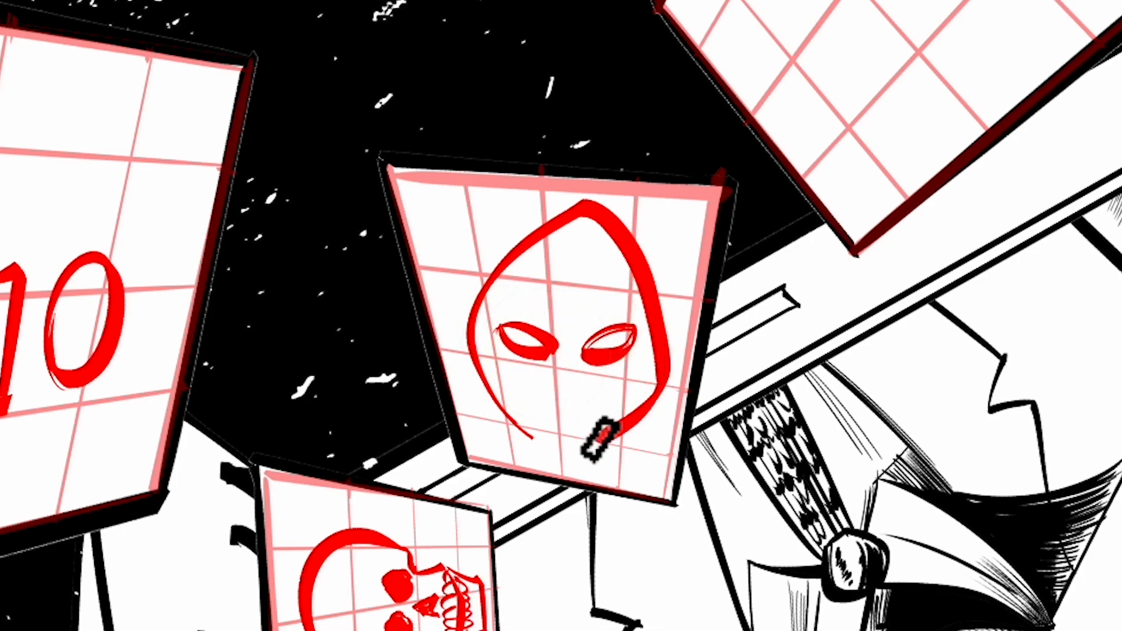
pyautogui.moveTo(520, 430)
pyautogui.mouseDown()
pyautogui.moveTo(564, 449)
pyautogui.moveTo(608, 436)
pyautogui.mouseUp()
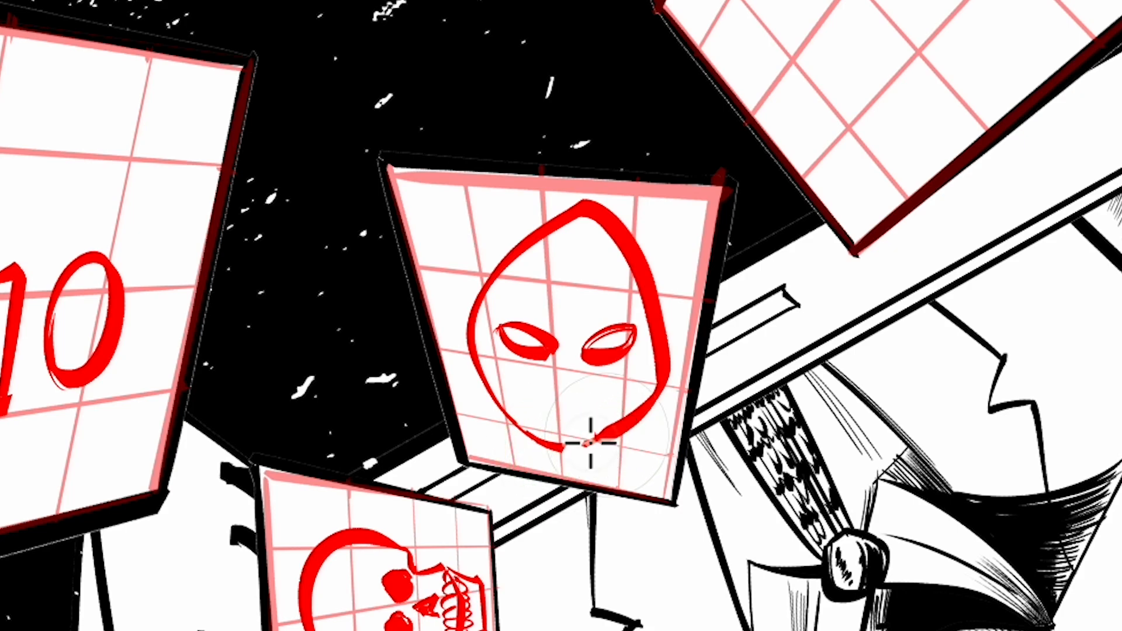
pyautogui.moveTo(524, 408); pyautogui.dragTo(564, 448)
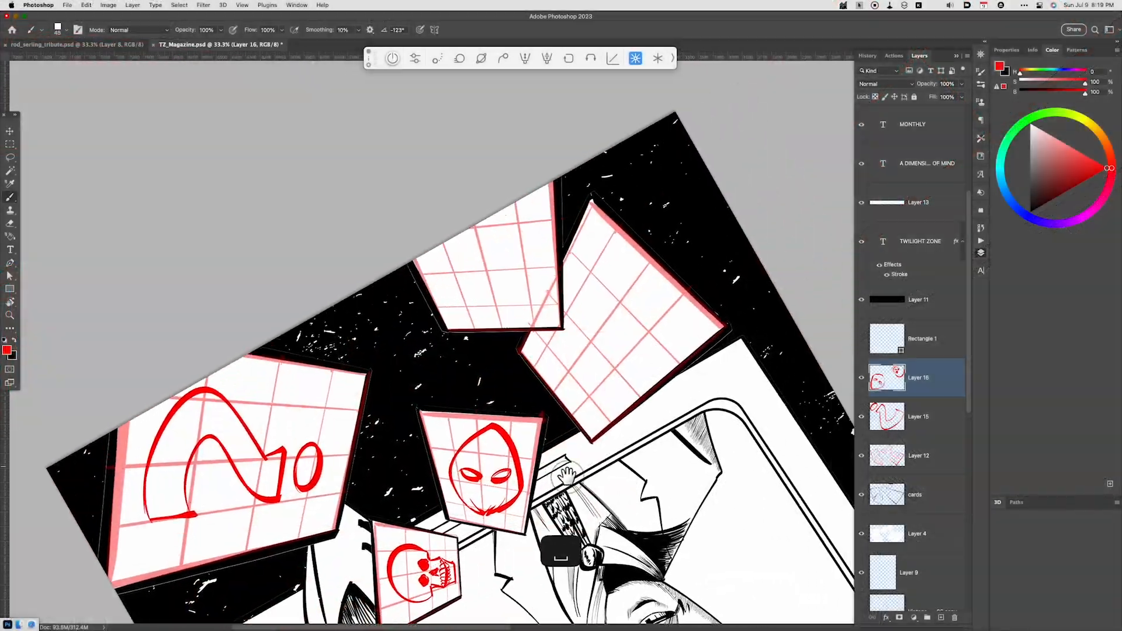
# Step: Sketch a rocket's tapered hull and curved base on the empty card nearest the television's corner
pyautogui.press('r')
pyautogui.moveTo(626, 472)
pyautogui.mouseDown()
pyautogui.moveTo(676, 319)
pyautogui.moveTo(581, 359)
pyautogui.moveTo(591, 393)
pyautogui.moveTo(601, 388)
pyautogui.mouseUp()
pyautogui.press('b')
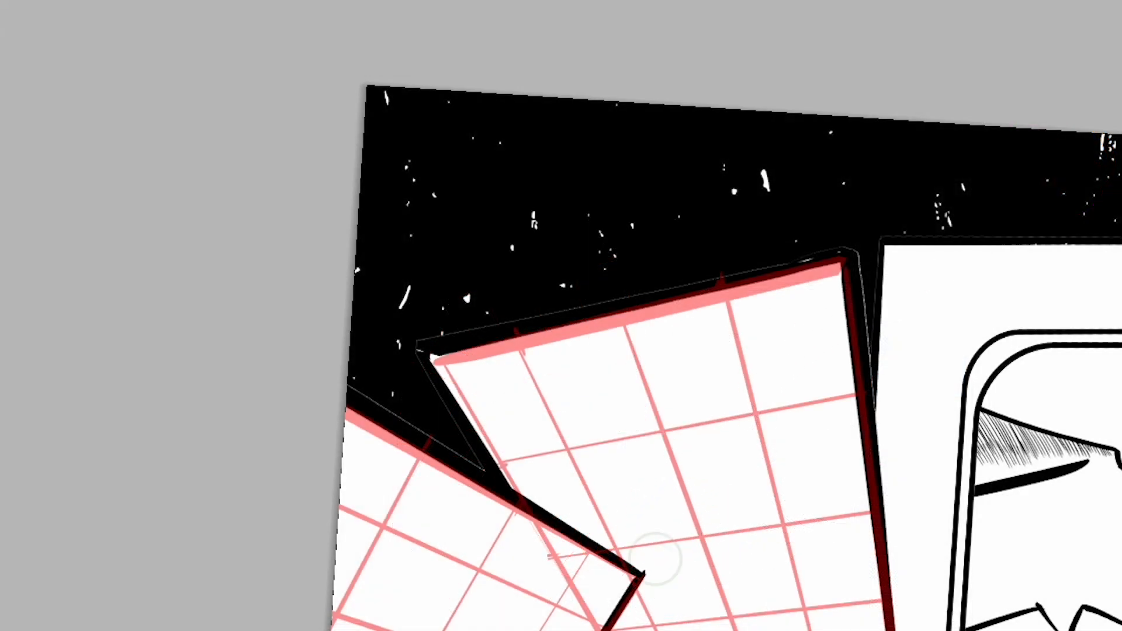
pyautogui.moveTo(656, 559); pyautogui.dragTo(726, 612)
pyautogui.hotkey('ctrl', 'z')
pyautogui.moveTo(629, 524)
pyautogui.mouseDown()
pyautogui.moveTo(798, 380)
pyautogui.moveTo(723, 590)
pyautogui.mouseUp()
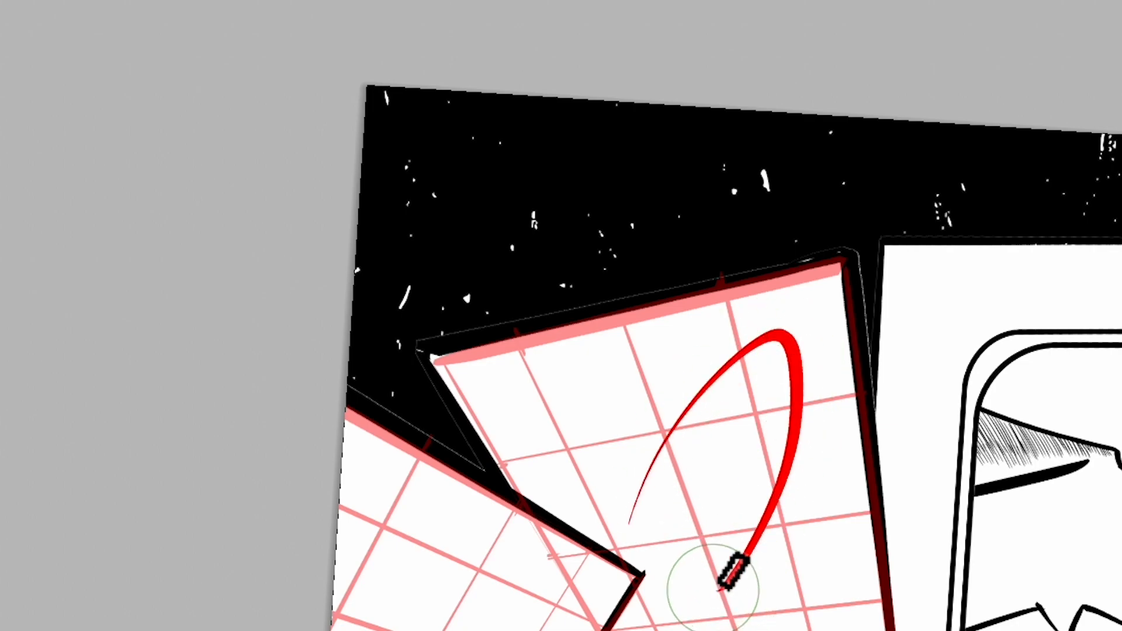
pyautogui.moveTo(624, 528); pyautogui.dragTo(732, 592)
pyautogui.moveTo(624, 529); pyautogui.dragTo(730, 585)
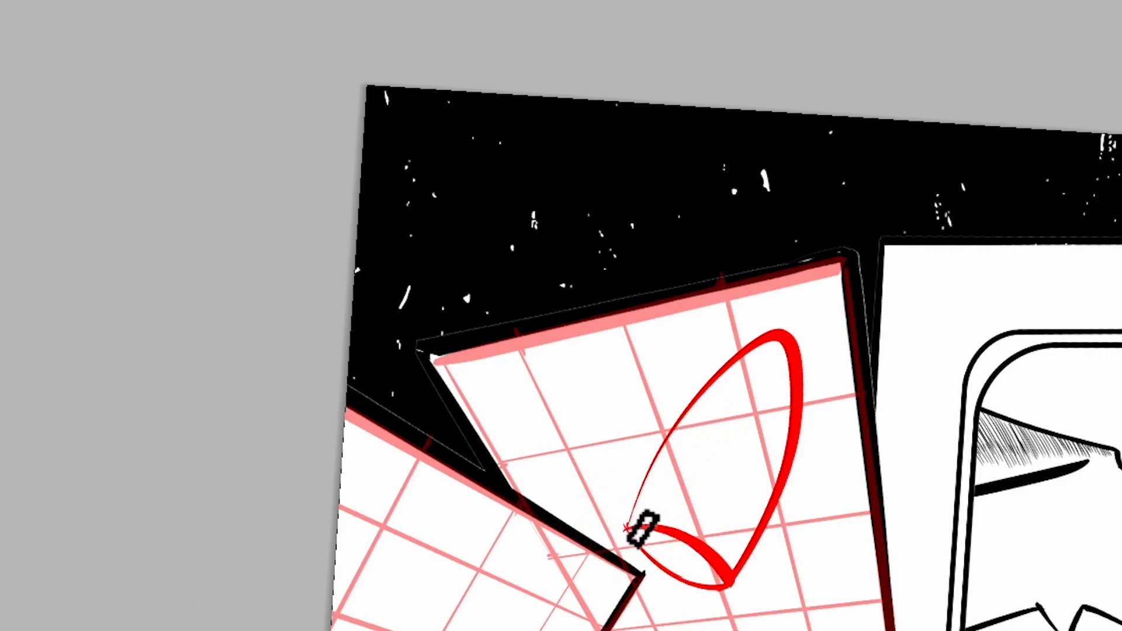
# Step: Add a fin on each side of the rocket and a curved line marking off its nose cone
pyautogui.moveTo(638, 455)
pyautogui.mouseDown()
pyautogui.moveTo(592, 537)
pyautogui.moveTo(621, 522)
pyautogui.mouseUp()
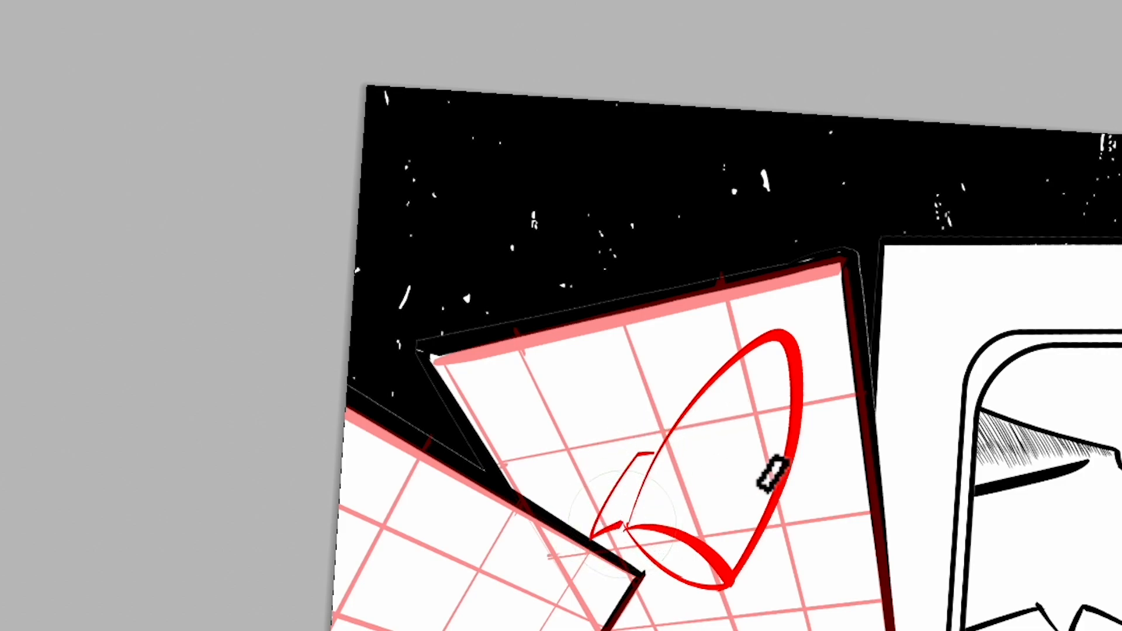
pyautogui.moveTo(772, 515)
pyautogui.mouseDown()
pyautogui.moveTo(781, 541)
pyautogui.moveTo(740, 608)
pyautogui.mouseUp()
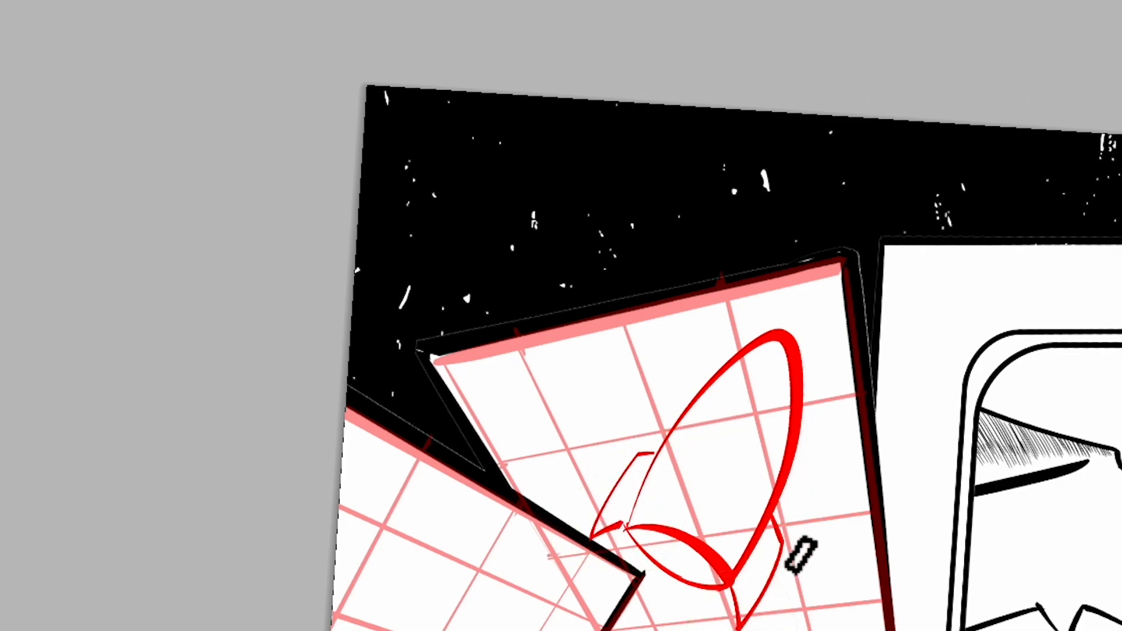
pyautogui.moveTo(739, 366); pyautogui.dragTo(797, 391)
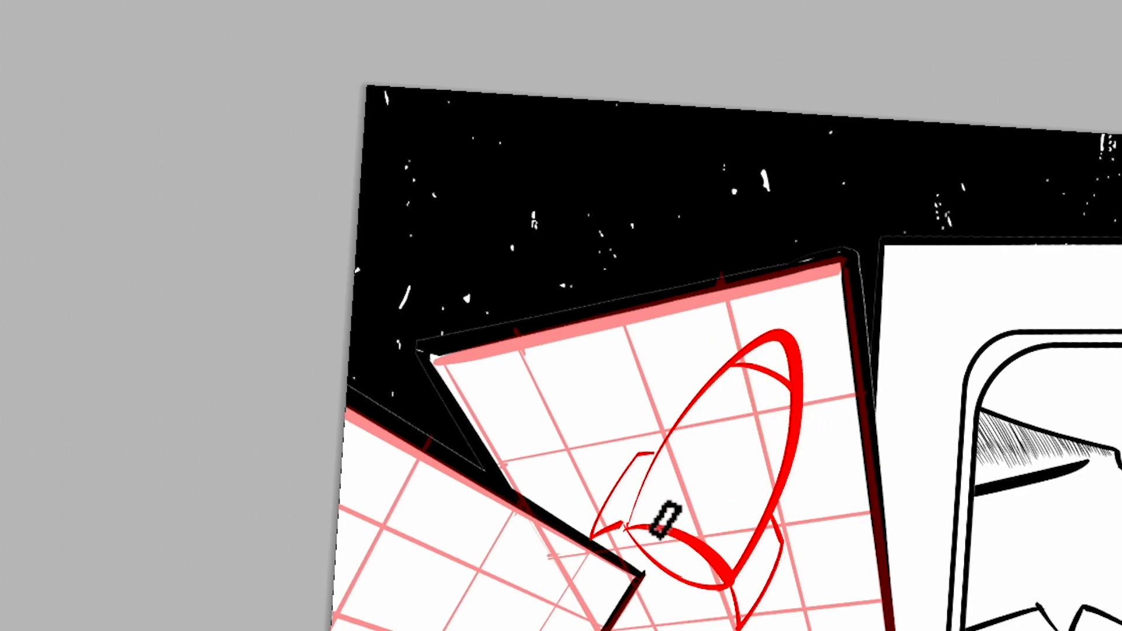
# Step: Draw a curved band across the rocket's midsection and three lengthwise panel lines from it toward the base
pyautogui.moveTo(666, 443); pyautogui.dragTo(774, 494)
pyautogui.moveTo(722, 464); pyautogui.dragTo(691, 531)
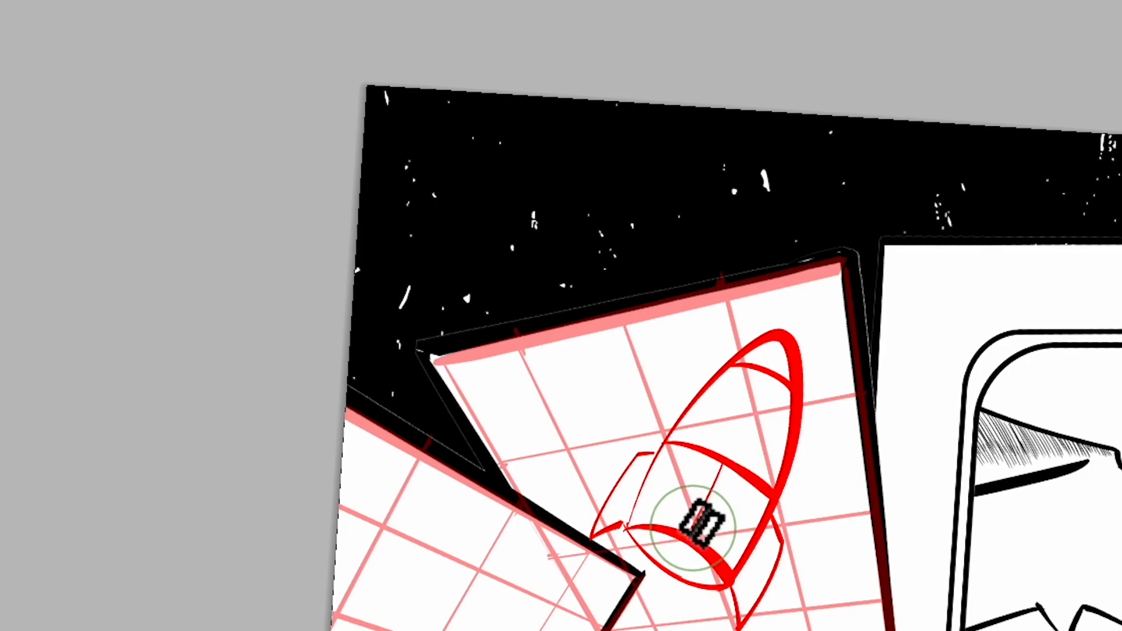
pyautogui.moveTo(692, 449); pyautogui.dragTo(650, 536)
pyautogui.moveTo(749, 483); pyautogui.dragTo(719, 552)
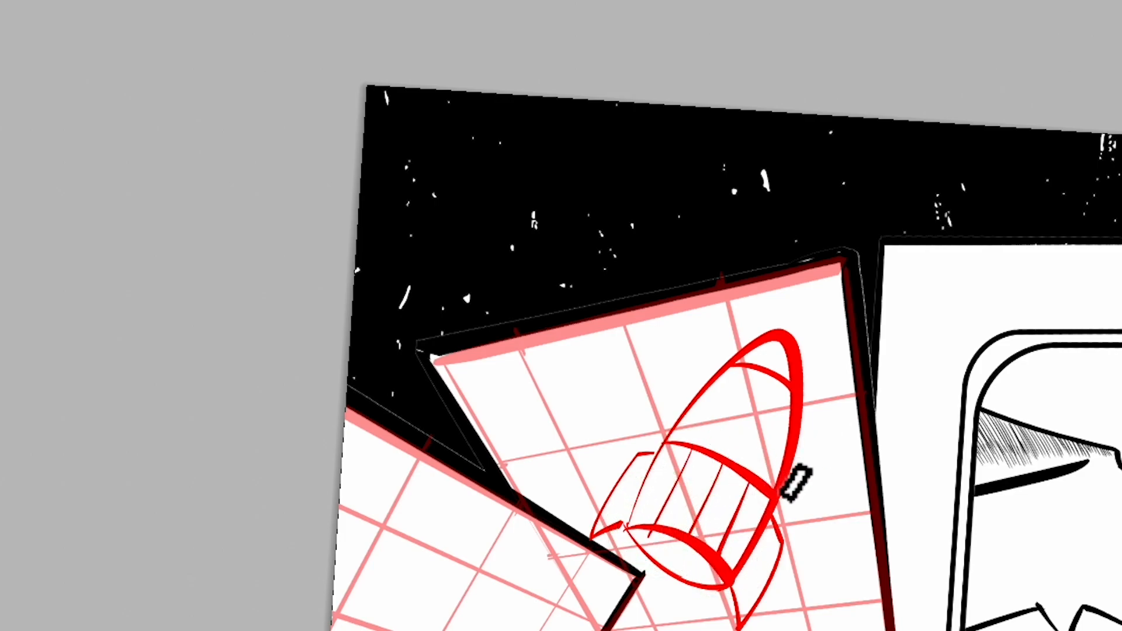
# Step: Draw a curved cross line over the panel lines on the rocket's lower hull, redoing the stroke until it fits
pyautogui.press('r')
pyautogui.moveTo(877, 626); pyautogui.dragTo(777, 170)
pyautogui.moveTo(555, 344); pyautogui.dragTo(624, 252)
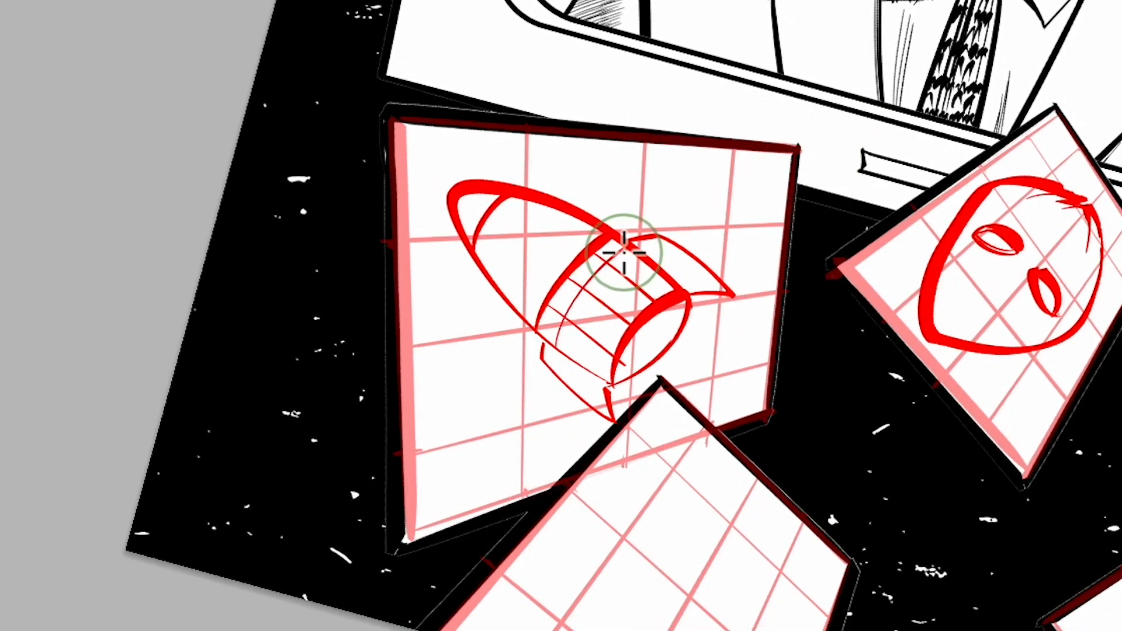
pyautogui.hotkey('ctrl', 'z')
pyautogui.moveTo(553, 339); pyautogui.dragTo(636, 242)
pyautogui.hotkey('ctrl', 'z')
pyautogui.moveTo(569, 356); pyautogui.dragTo(646, 257)
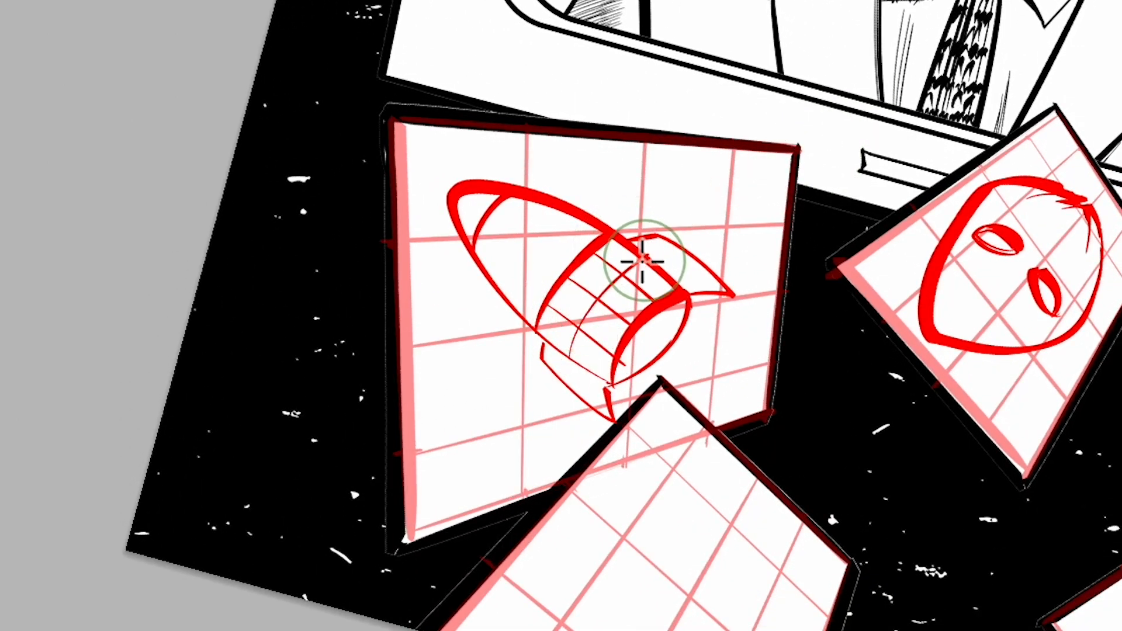
# Step: Add two more curved cross lines to the rocket's lower hull and draw wavy exhaust flames trailing from its base
pyautogui.moveTo(549, 349); pyautogui.dragTo(634, 236)
pyautogui.moveTo(591, 372); pyautogui.dragTo(653, 252)
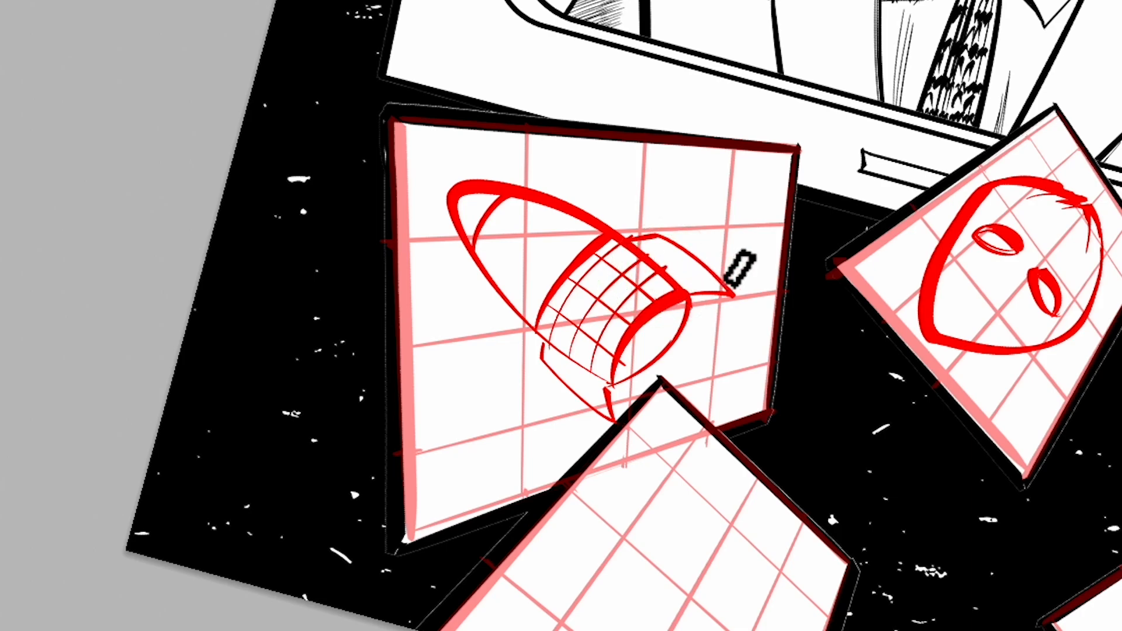
pyautogui.moveTo(666, 315); pyautogui.dragTo(771, 371)
pyautogui.moveTo(629, 373); pyautogui.dragTo(643, 393)
pyautogui.moveTo(652, 343); pyautogui.dragTo(721, 386)
# Step: Scatter small spark dots around the rocket's exhaust and add an accent line along the hull behind the nose cone
pyautogui.click(692, 349)
pyautogui.click(681, 338)
pyautogui.click(659, 333)
pyautogui.click(638, 355)
pyautogui.click(708, 314)
pyautogui.click(724, 323)
pyautogui.click(734, 319)
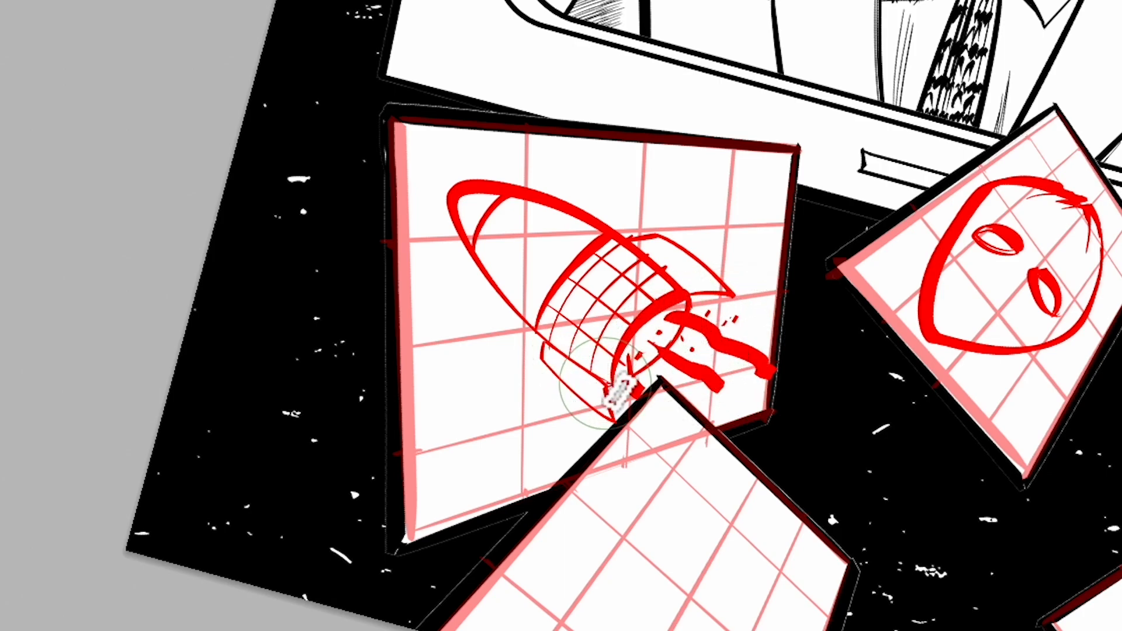
pyautogui.moveTo(472, 235); pyautogui.dragTo(535, 299)
pyautogui.moveTo(471, 230); pyautogui.dragTo(541, 297)
# Step: Sketch two almond-shaped eyes and a pair of small nostrils on the empty card overlapping the rocket card
pyautogui.press('Escape')
pyautogui.moveTo(832, 527)
pyautogui.mouseDown()
pyautogui.moveTo(826, 630)
pyautogui.moveTo(1014, 586)
pyautogui.mouseUp()
pyautogui.press('r')
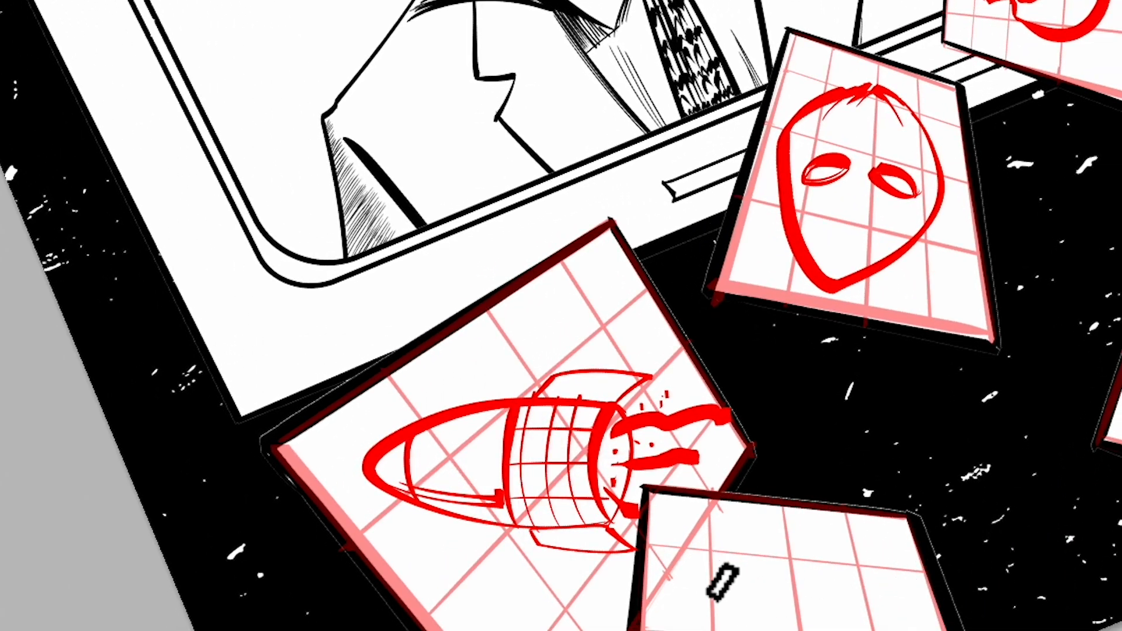
pyautogui.moveTo(903, 573); pyautogui.dragTo(885, 630)
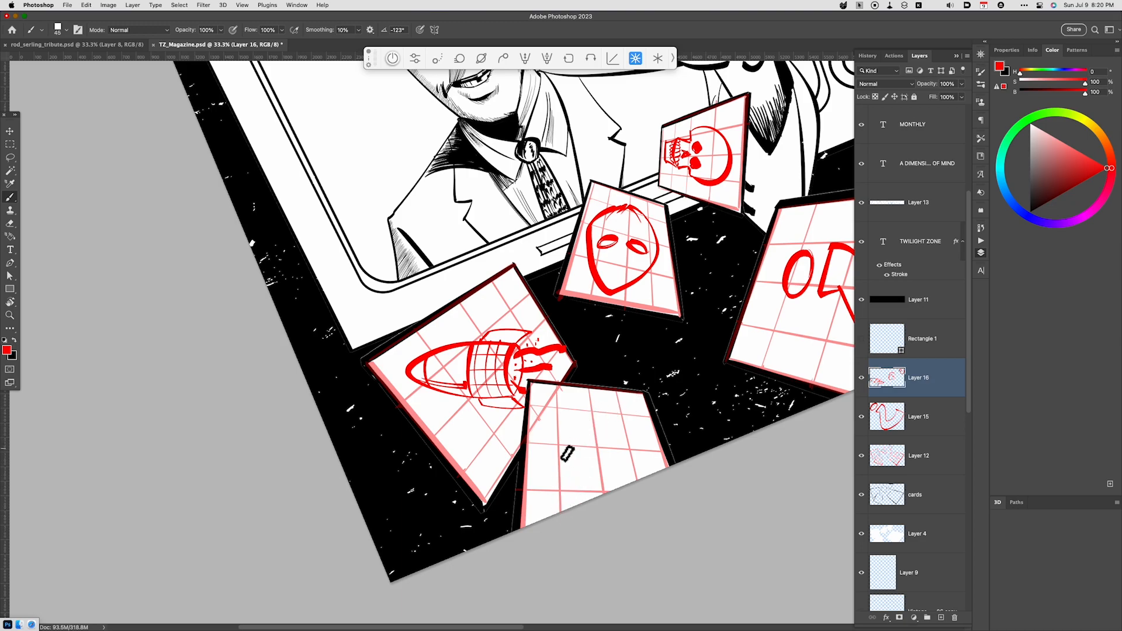
pyautogui.press('super+z')
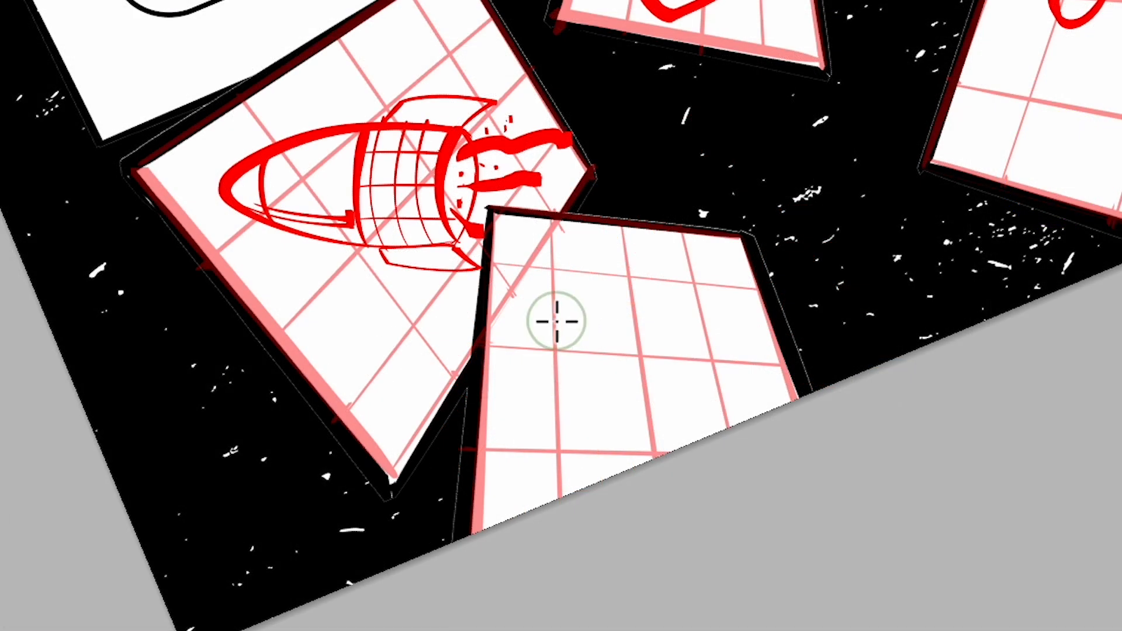
pyautogui.moveTo(557, 321)
pyautogui.mouseDown()
pyautogui.moveTo(617, 340)
pyautogui.moveTo(608, 348)
pyautogui.moveTo(709, 328)
pyautogui.moveTo(707, 339)
pyautogui.mouseUp()
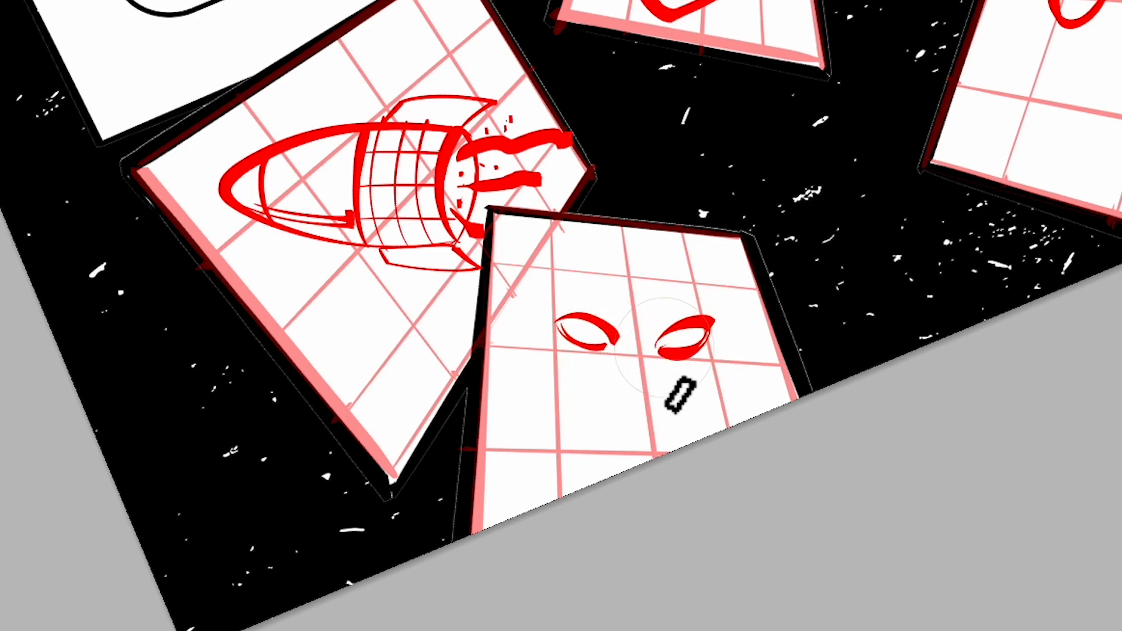
pyautogui.moveTo(625, 397); pyautogui.dragTo(652, 399)
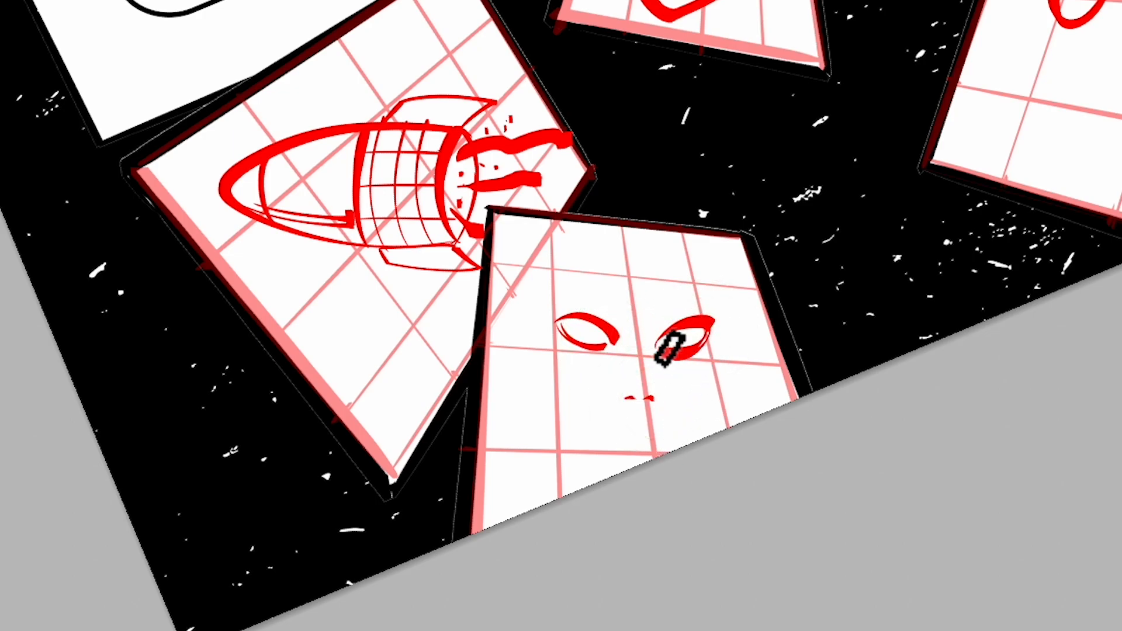
pyautogui.moveTo(556, 320); pyautogui.dragTo(618, 343)
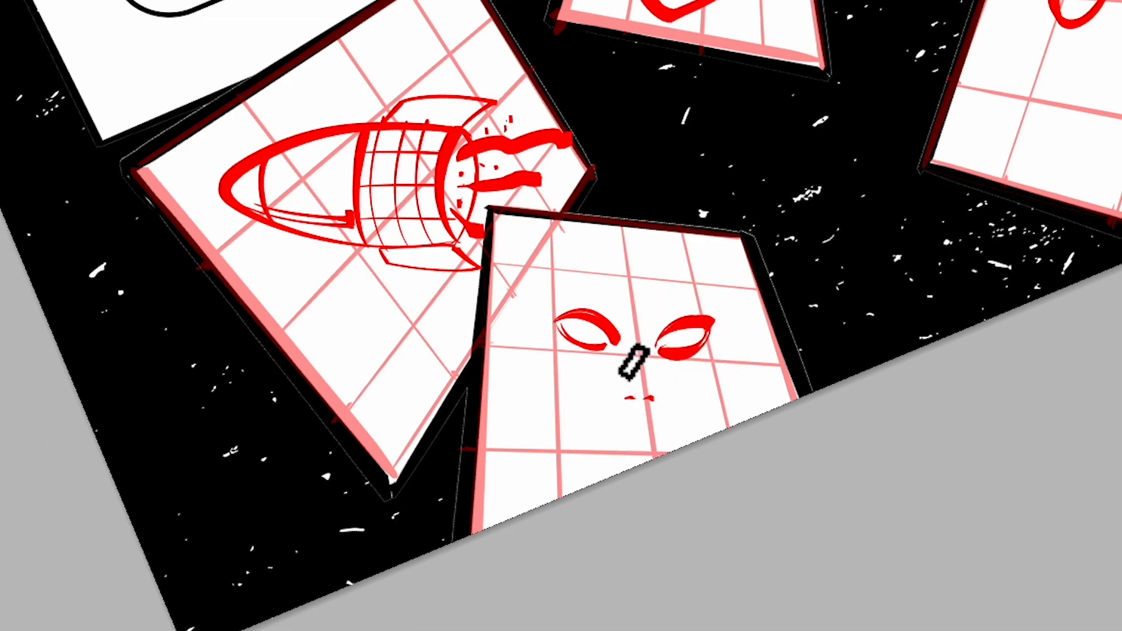
# Step: Draw a round iris with a pupil dot inside each eye of the face
pyautogui.click(585, 331)
pyautogui.moveTo(595, 328); pyautogui.dragTo(589, 321)
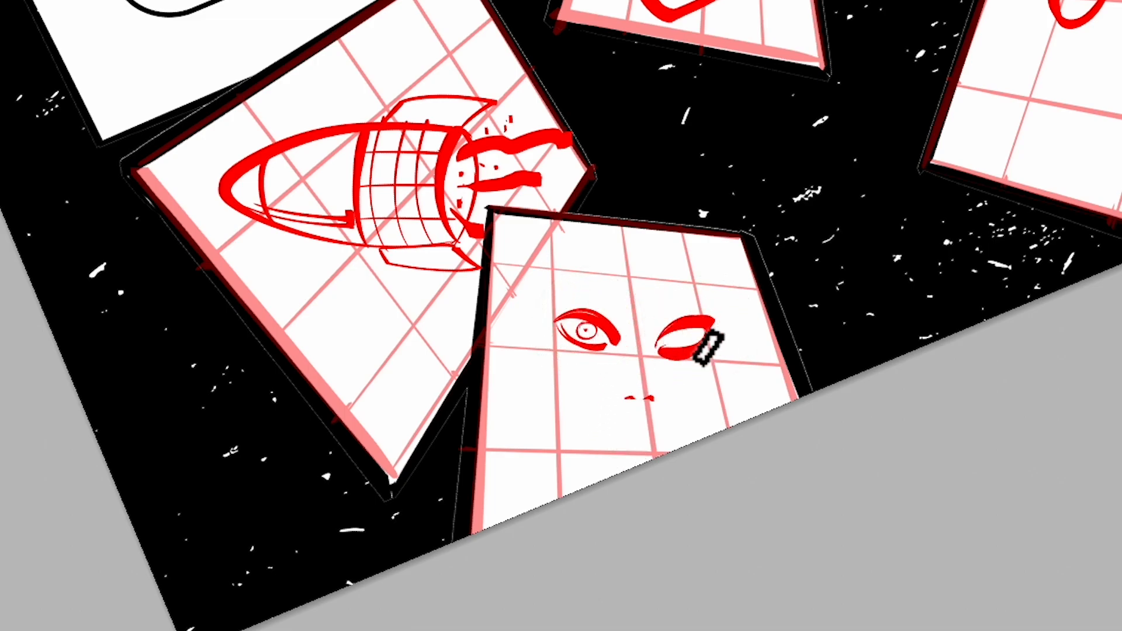
pyautogui.click(678, 339)
pyautogui.moveTo(690, 340); pyautogui.dragTo(685, 328)
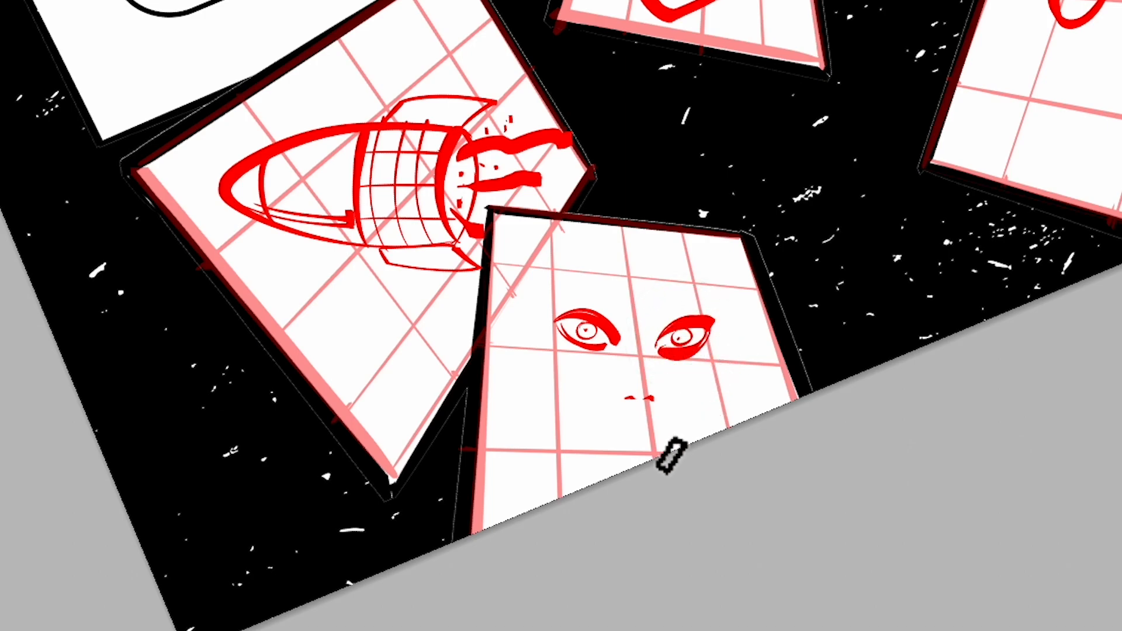
# Step: Draw the face's upper and lower lips beneath the nostrils, running to the page edge
pyautogui.moveTo(601, 439); pyautogui.dragTo(686, 442)
pyautogui.press('super+z')
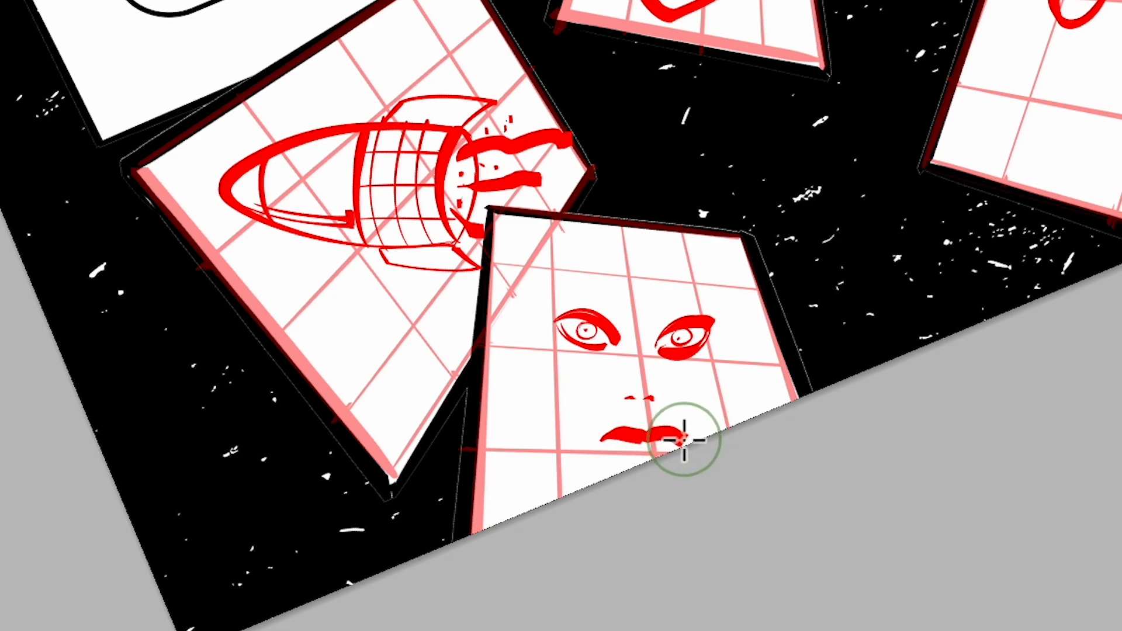
pyautogui.moveTo(620, 457)
pyautogui.mouseDown()
pyautogui.moveTo(646, 456)
pyautogui.moveTo(618, 458)
pyautogui.moveTo(612, 445)
pyautogui.moveTo(668, 456)
pyautogui.mouseUp()
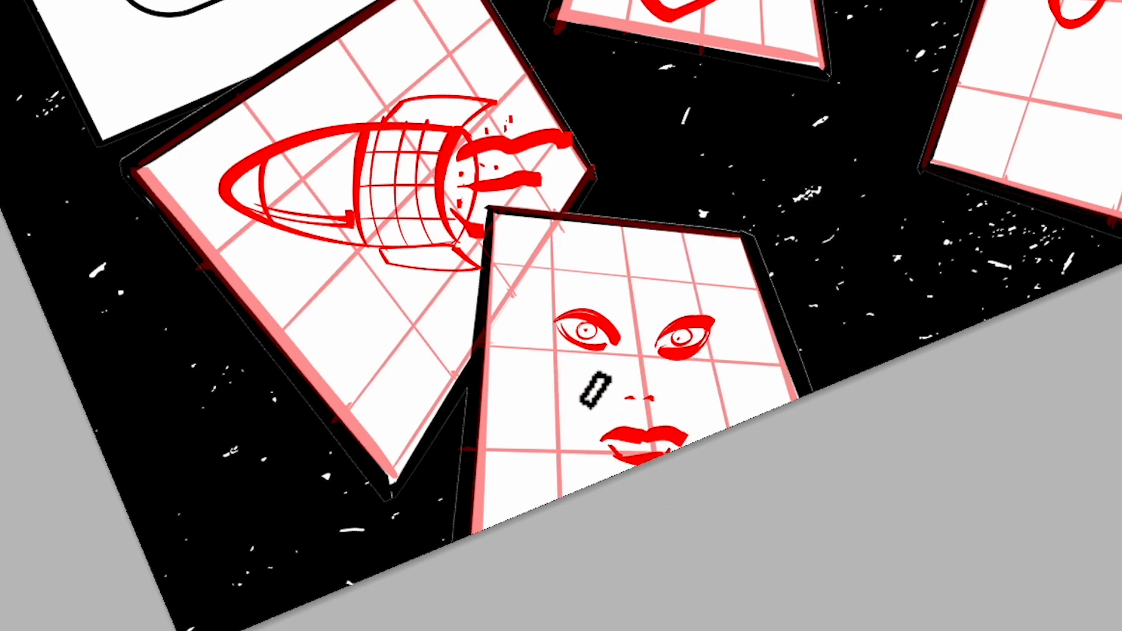
# Step: Add winged lashes at the outer corners of both eyes and a small nose line above the nostrils
pyautogui.moveTo(561, 316); pyautogui.dragTo(550, 303)
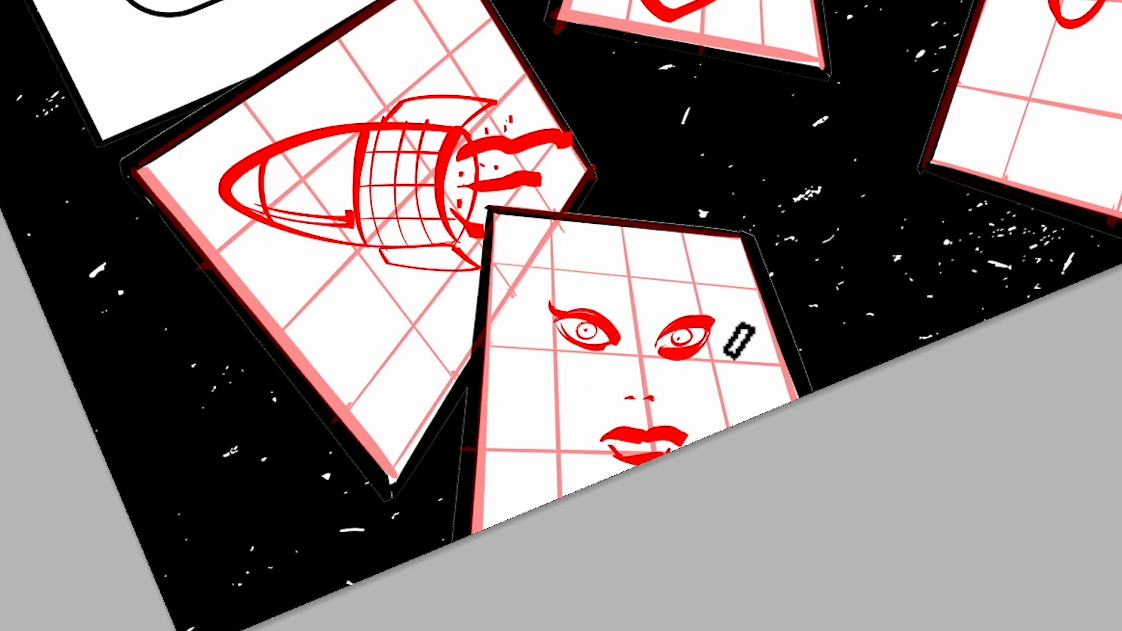
pyautogui.moveTo(708, 320); pyautogui.dragTo(727, 311)
pyautogui.moveTo(630, 384); pyautogui.dragTo(650, 383)
pyautogui.moveTo(625, 397); pyautogui.dragTo(652, 399)
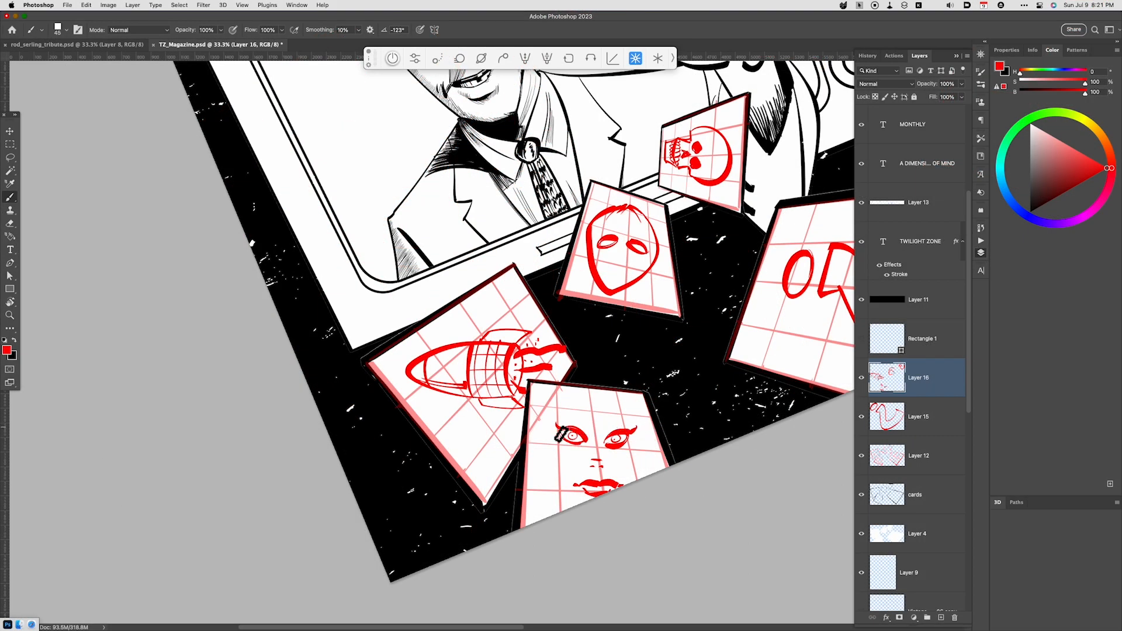
# Step: Return the canvas to its upright orientation and hide Layer 12 with the red perspective grids
pyautogui.press('Escape')
pyautogui.moveTo(716, 457); pyautogui.dragTo(506, 476)
pyautogui.click(861, 456)
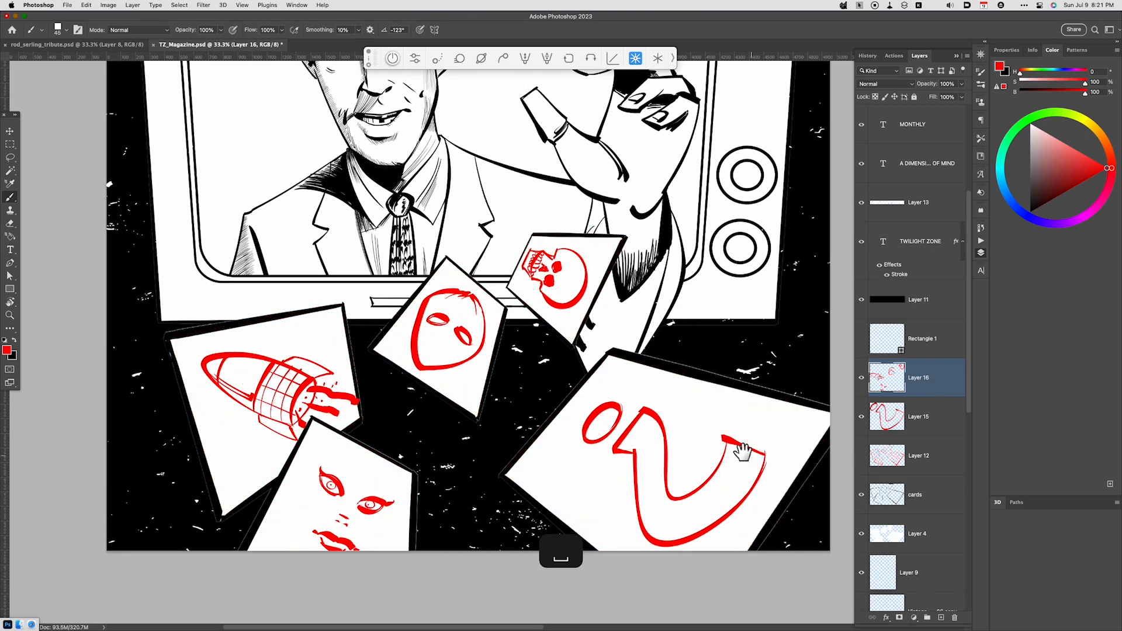
pyautogui.scroll(1, 724, 447)
pyautogui.press('super+minus')
pyautogui.moveTo(669, 456); pyautogui.dragTo(685, 459)
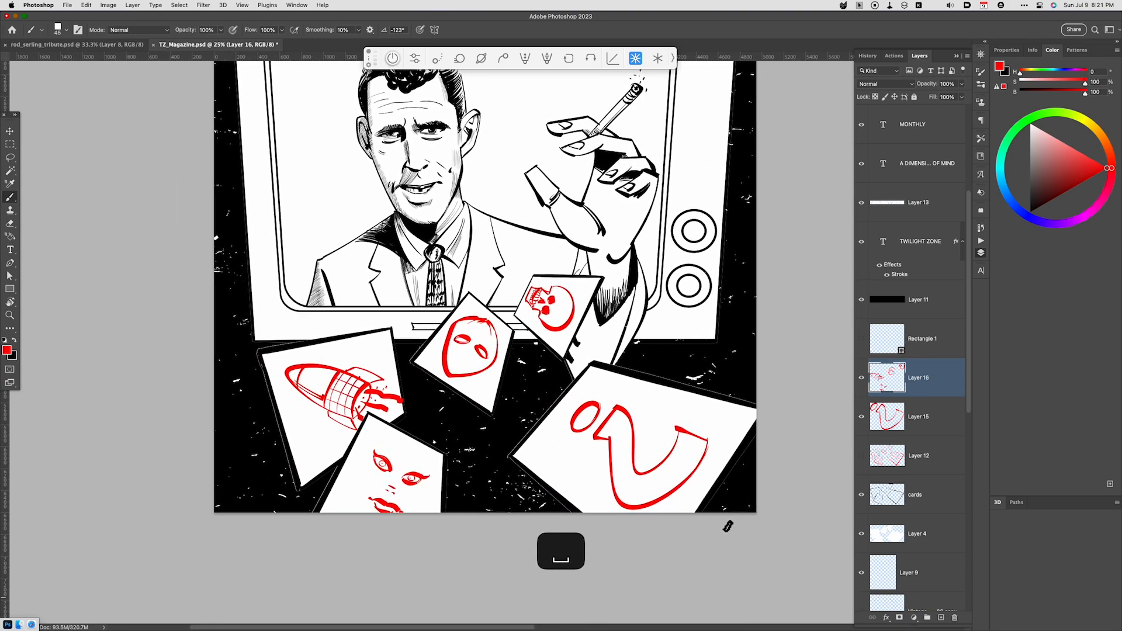
# Step: Merge Layer 15 with the question mark and Layer 16 with the other card sketches into one layer
pyautogui.press('l')
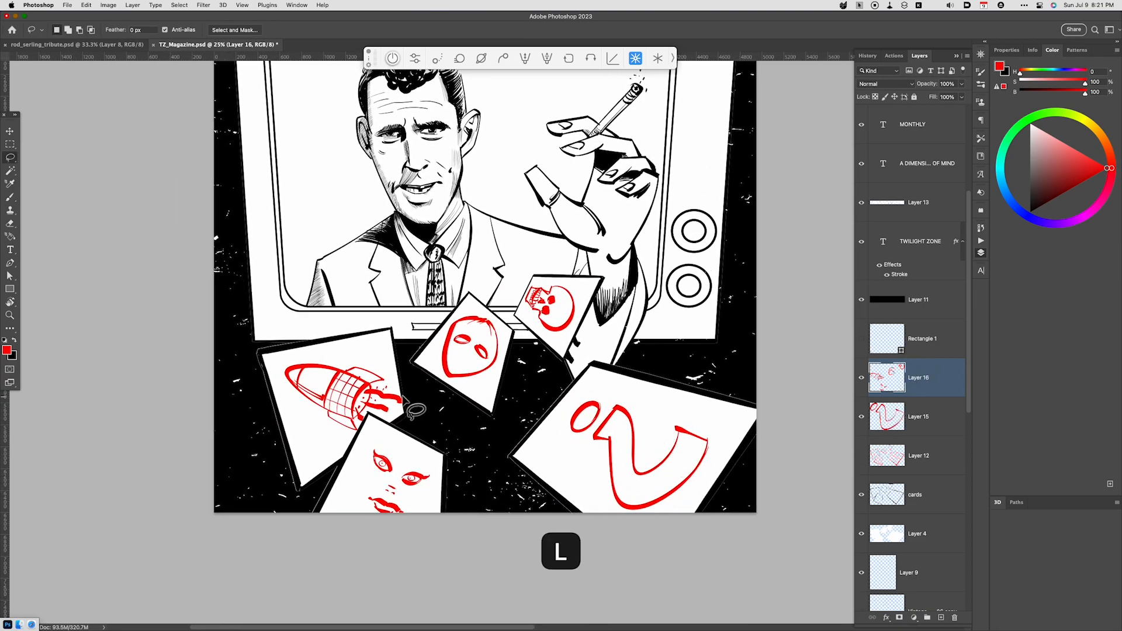
pyautogui.press('super+x')
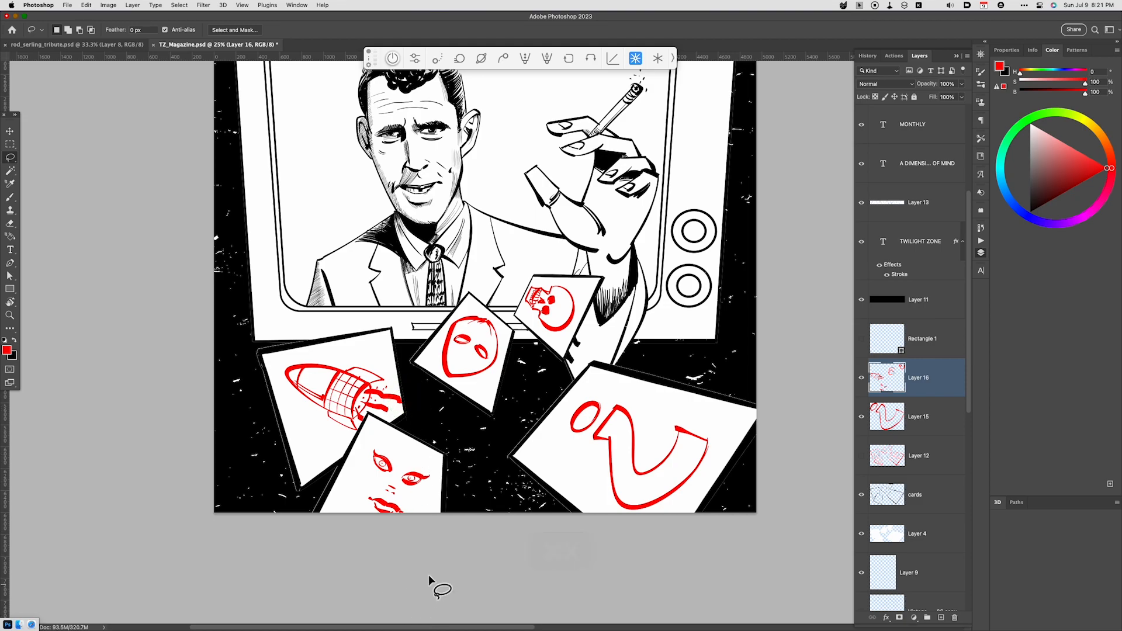
pyautogui.keyDown('shift'); pyautogui.click(925, 431); pyautogui.keyUp('shift')
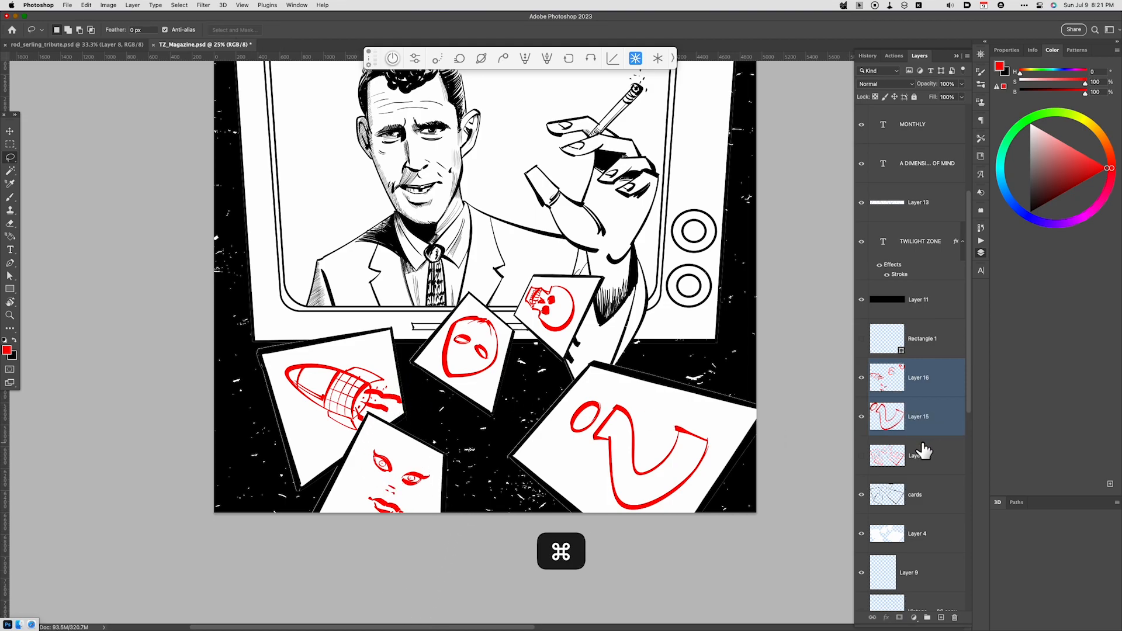
pyautogui.press('super+e')
# Step: Turn the merged red card sketches black with a Hue/Saturation adjustment, setting Lightness to -100
pyautogui.press('super+u')
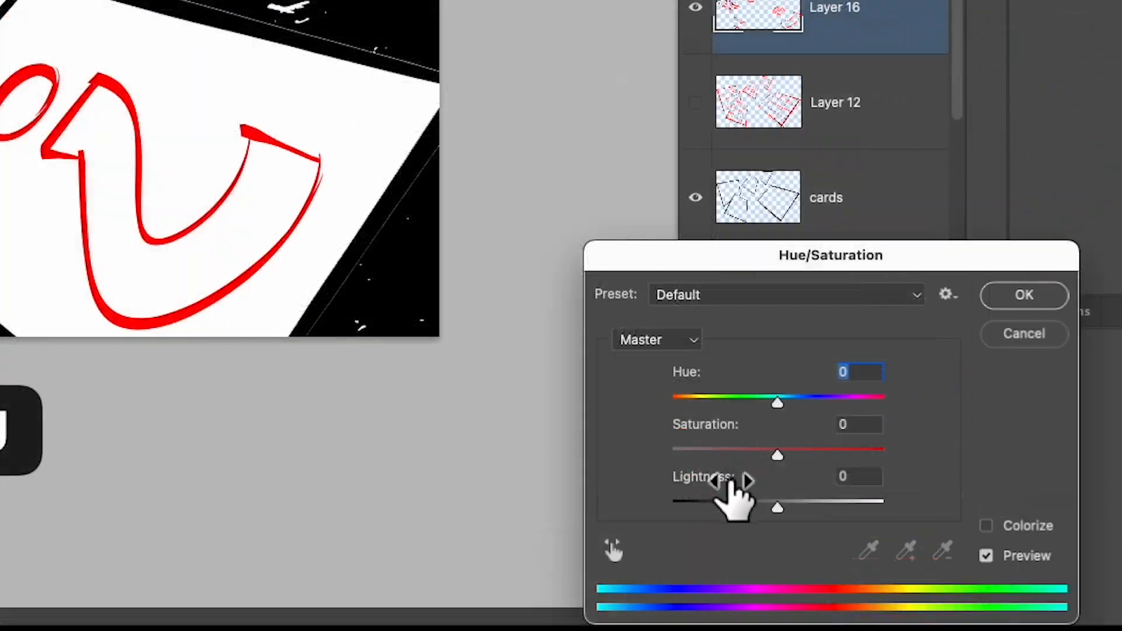
pyautogui.moveTo(894, 581); pyautogui.dragTo(821, 594)
pyautogui.click(1017, 298)
pyautogui.press('space')
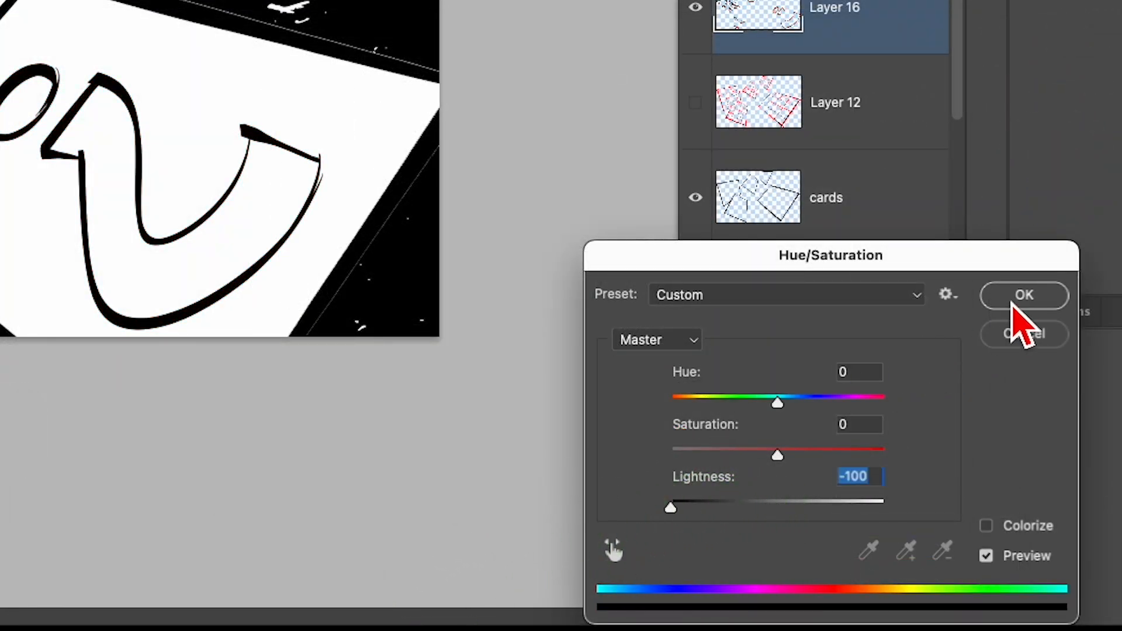
pyautogui.moveTo(676, 460); pyautogui.dragTo(645, 518)
pyautogui.press('super+minus')
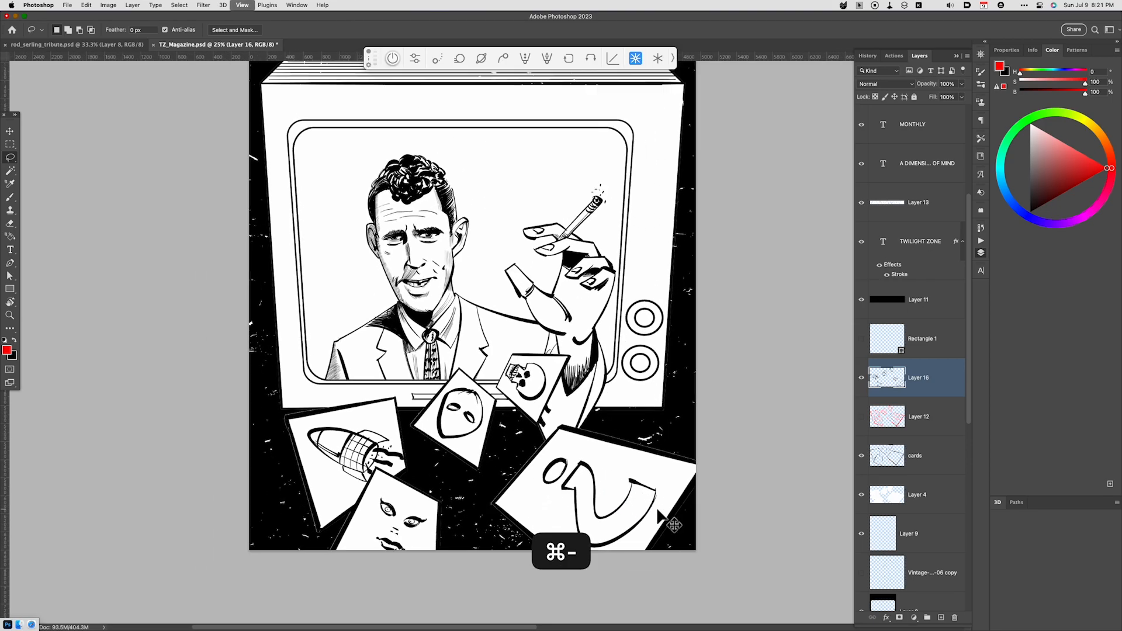
pyautogui.press('space')
pyautogui.moveTo(646, 432); pyautogui.dragTo(656, 494)
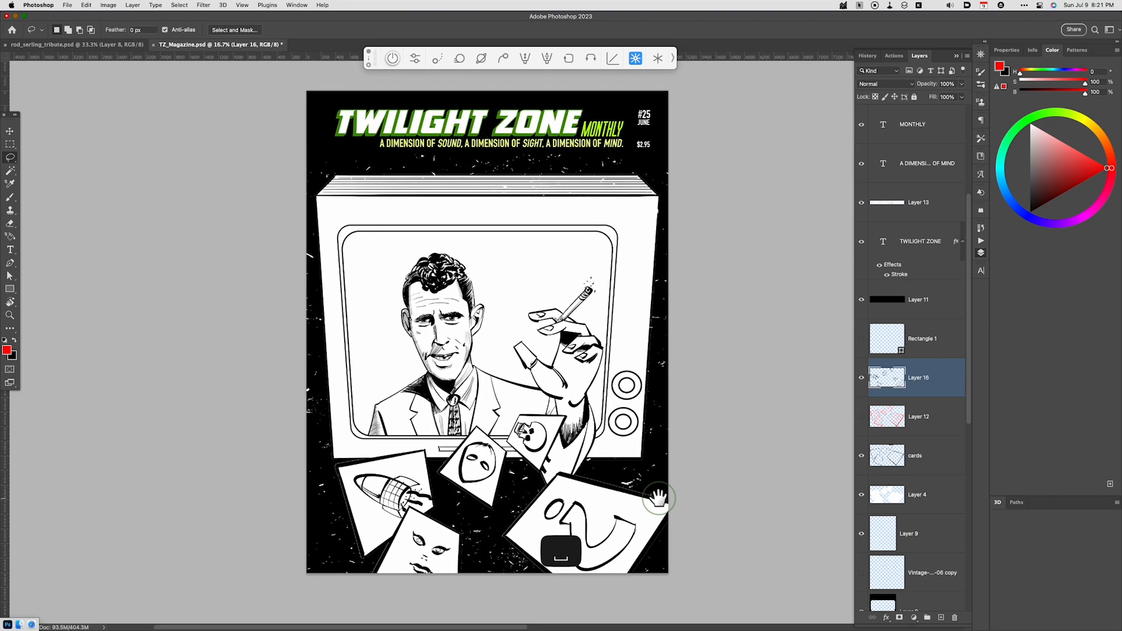